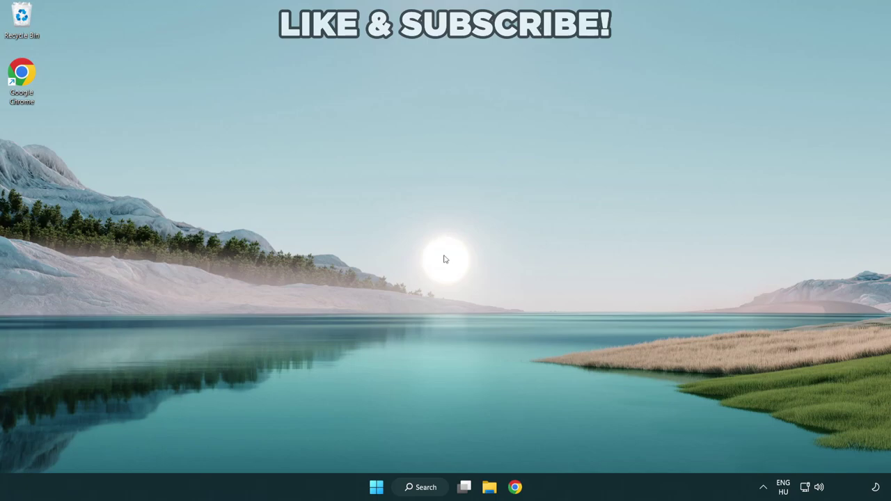
Search Windows for 'device manager' and open Device Manager from the results
click(425, 488)
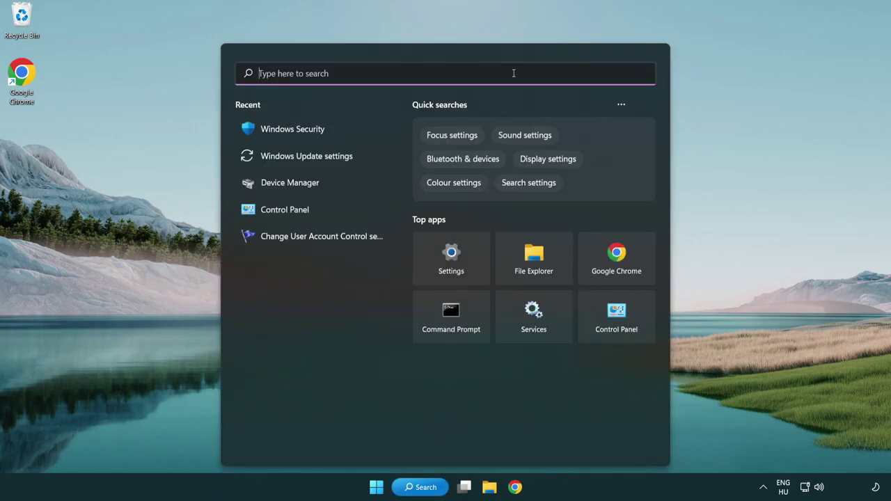
text(devic)
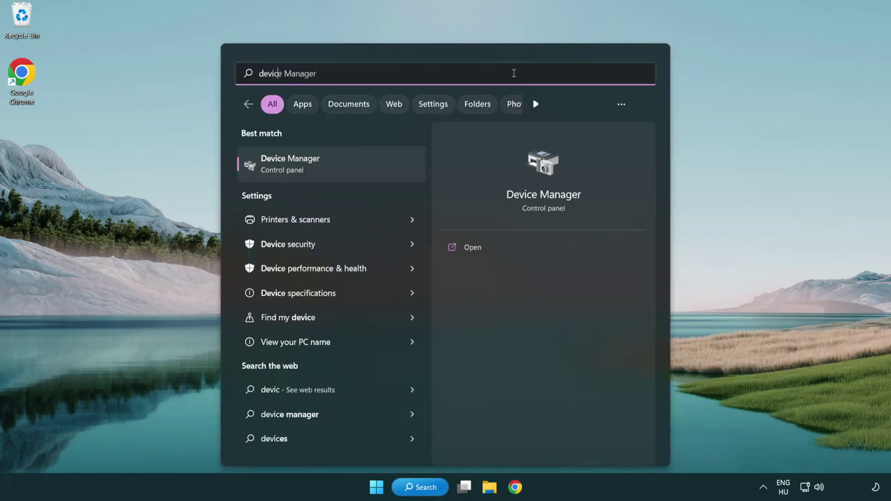
text(e manager)
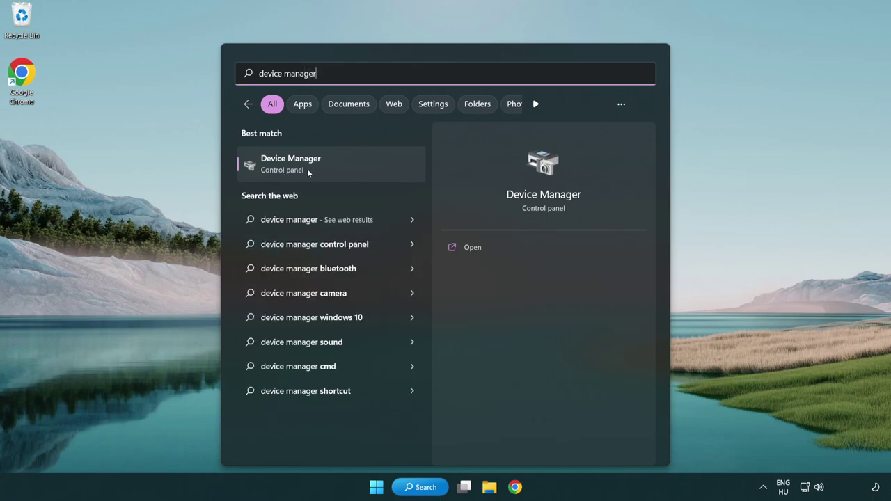
click(357, 171)
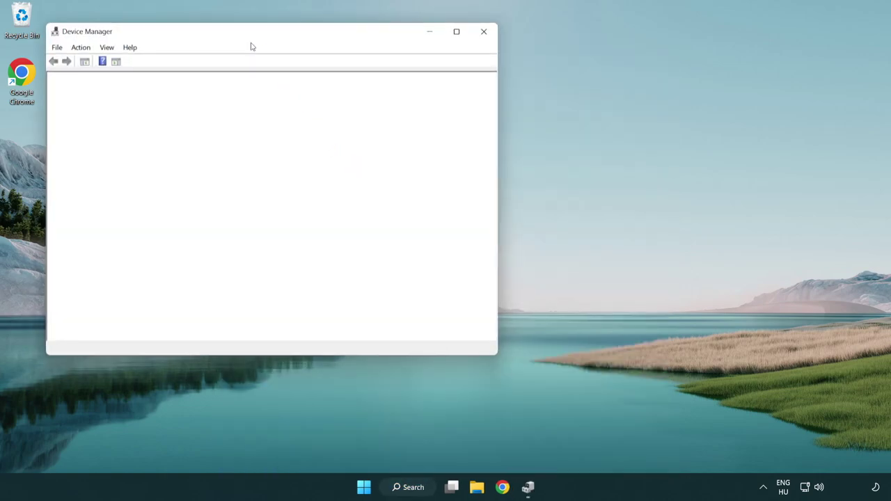
Expand Display adapters and open the context menu for the VMware SVGA 3D adapter
drag(243, 35, 392, 89)
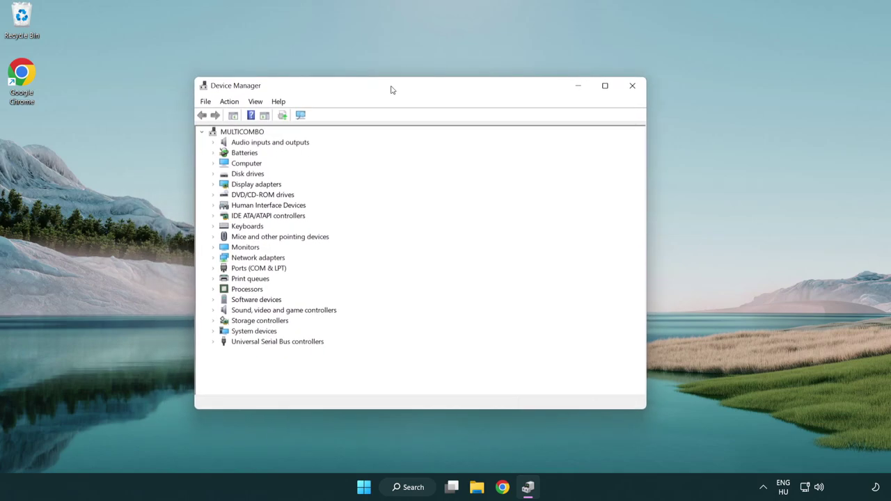
click(245, 185)
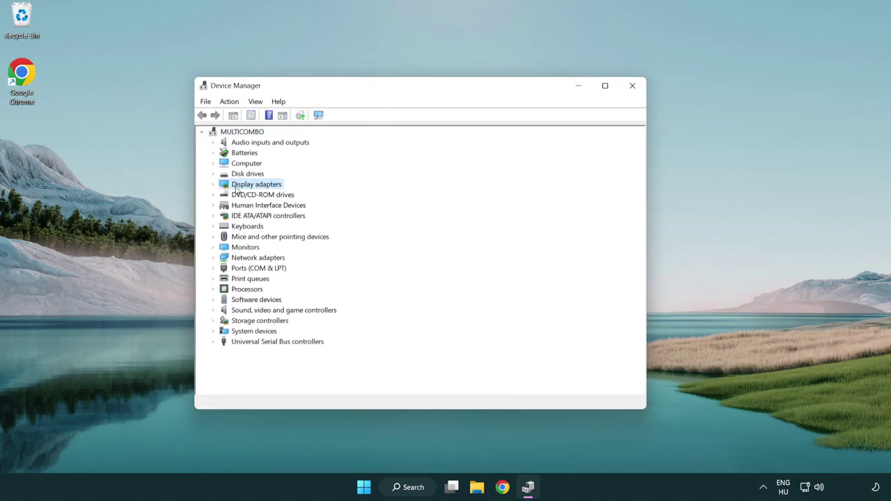
click(213, 185)
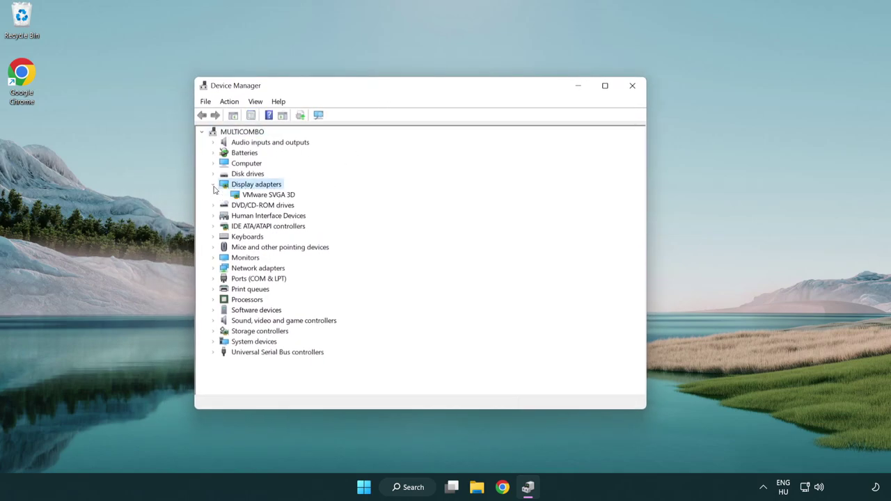
click(264, 198)
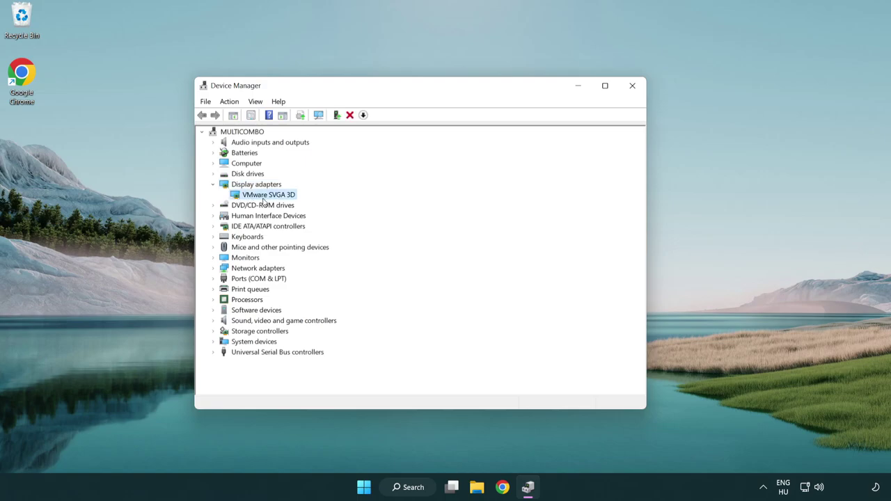
right_click(265, 198)
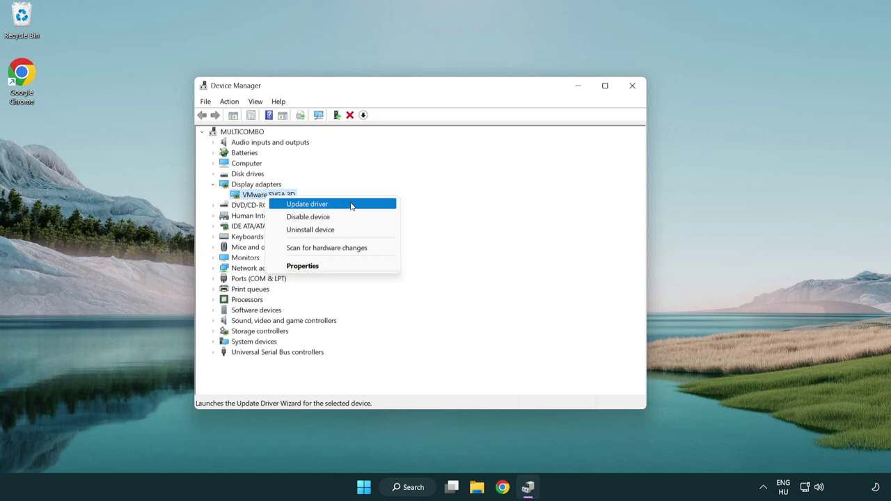
Auto-search for a newer VMware SVGA 3D driver, then close Device Manager once it's current
click(352, 207)
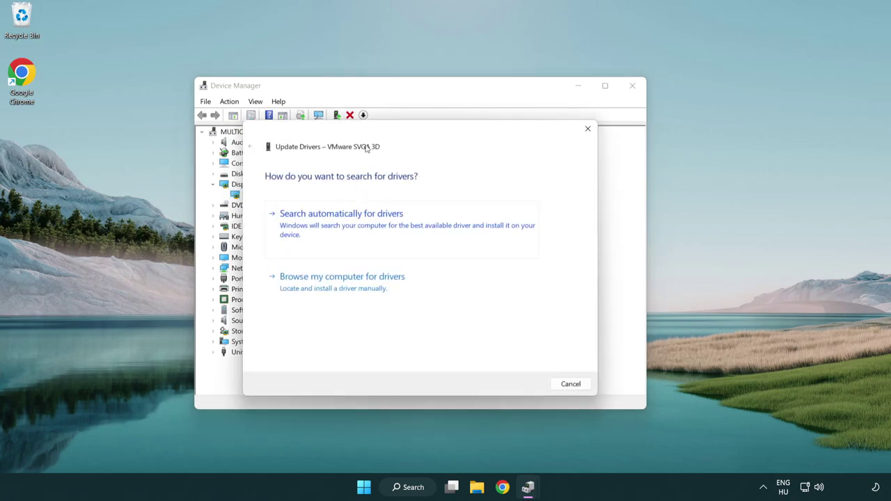
drag(374, 133, 392, 127)
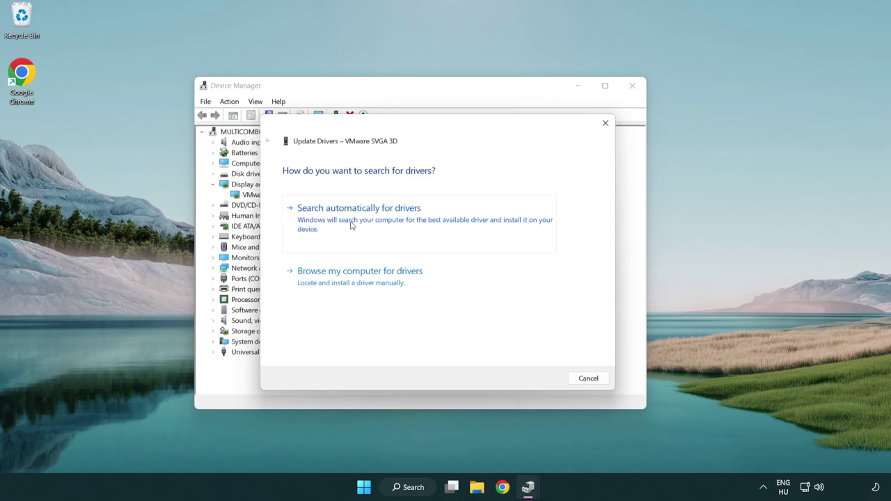
click(392, 220)
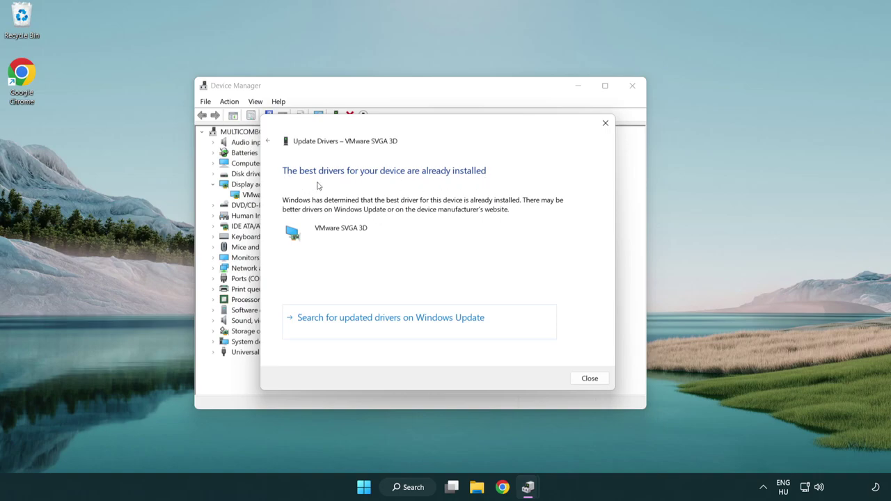
click(592, 382)
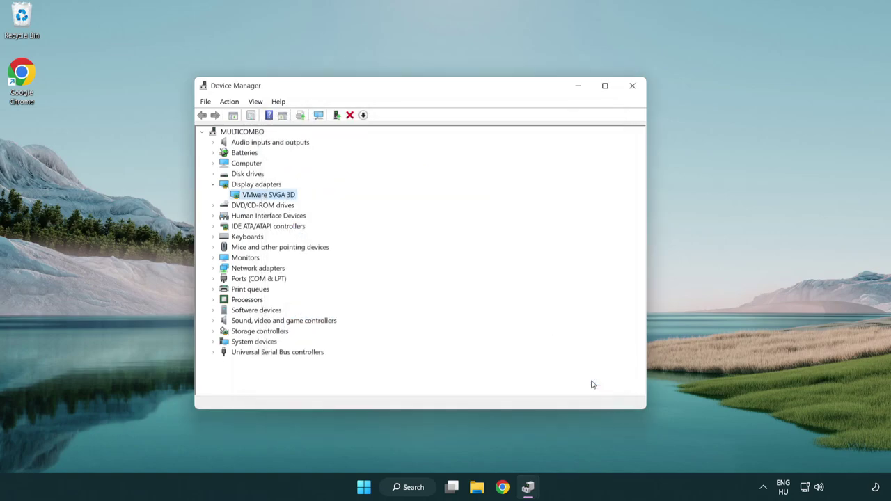
click(632, 85)
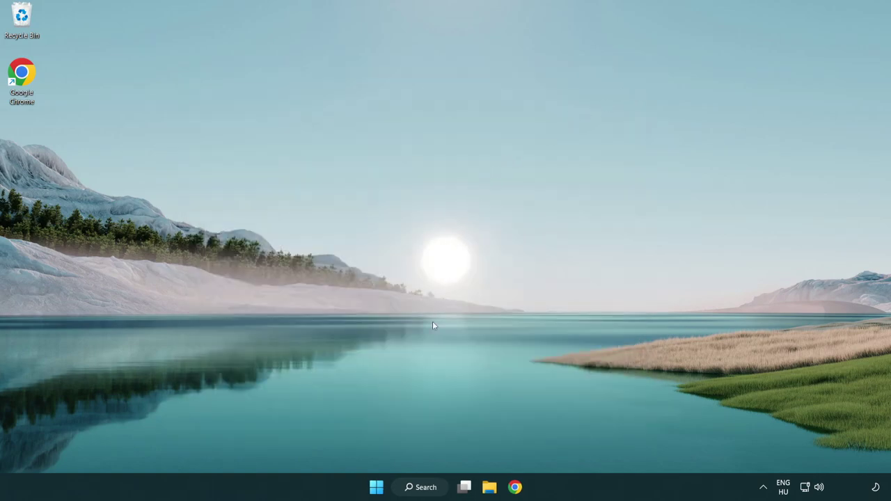
Search Windows for 'update' to find Windows Update settings
click(424, 487)
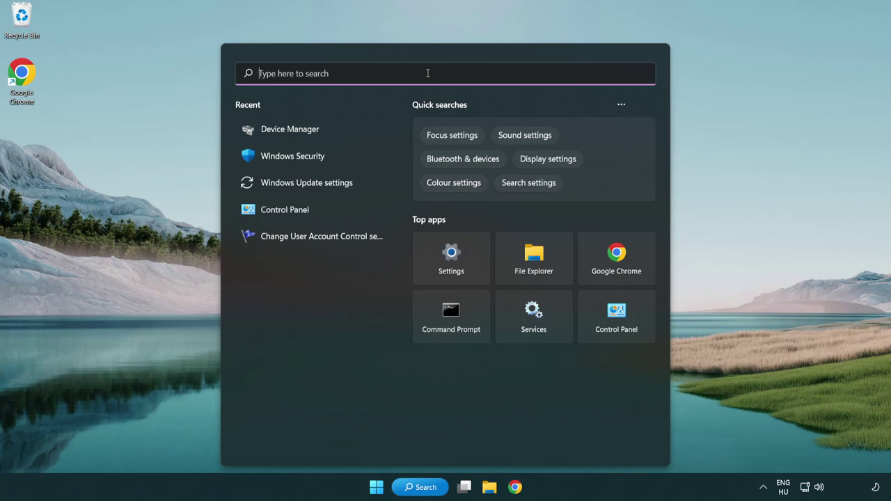
text(update)
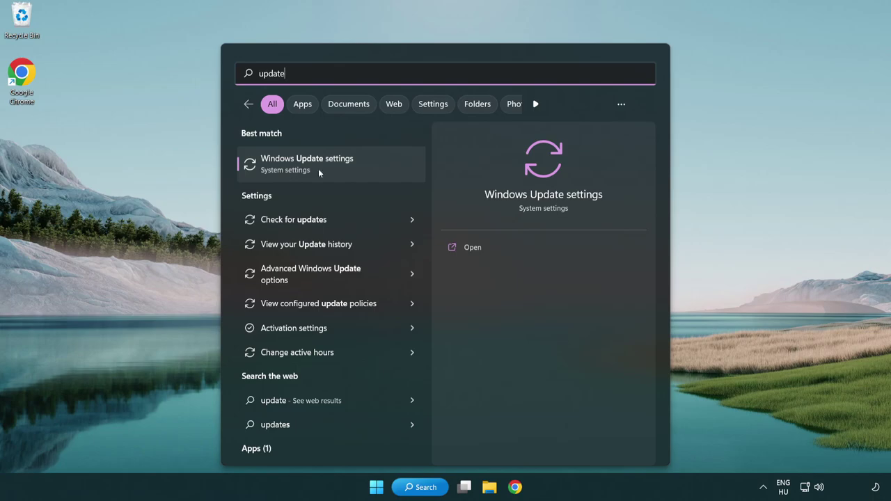
Open Windows Update, check for updates, and close Settings once it reports up to date
click(346, 171)
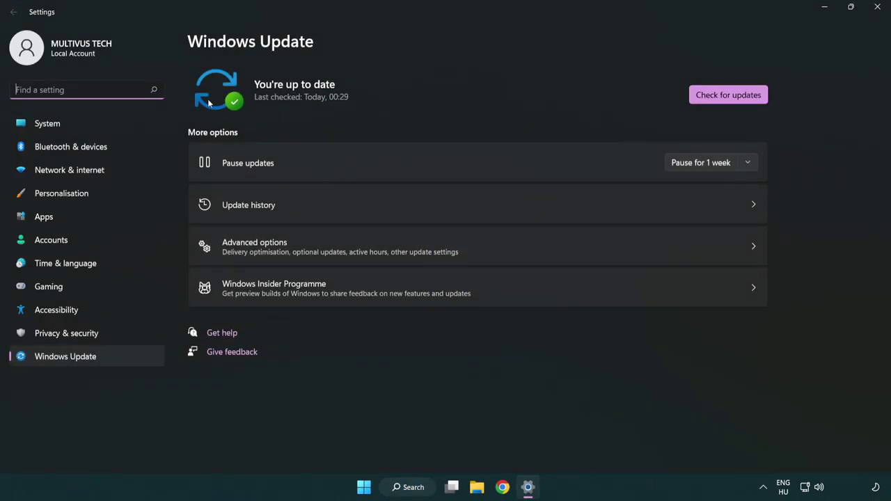
click(755, 101)
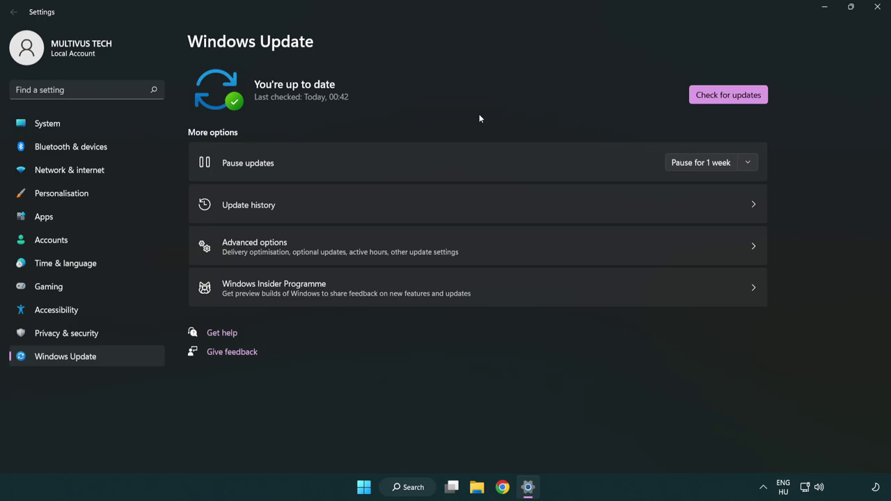
click(875, 14)
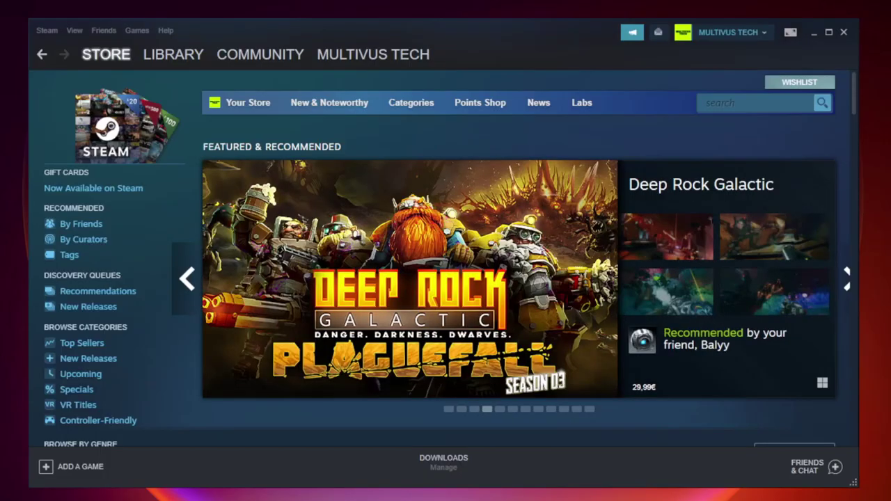
Switch Steam to the Library and open the context menu for the game under Favorites
mouse_move(176, 56)
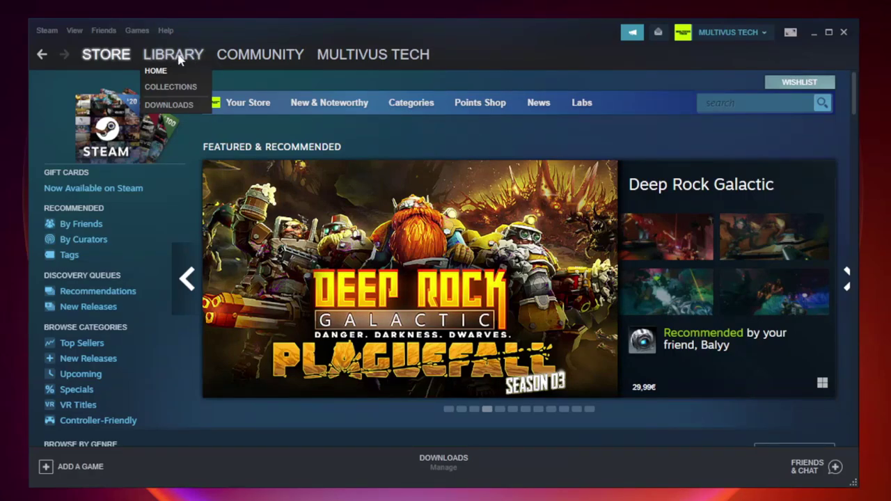
click(179, 59)
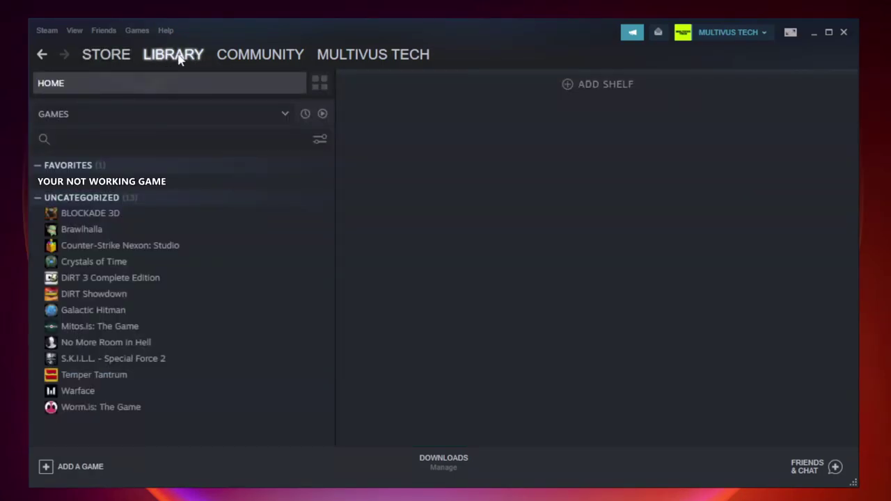
right_click(193, 187)
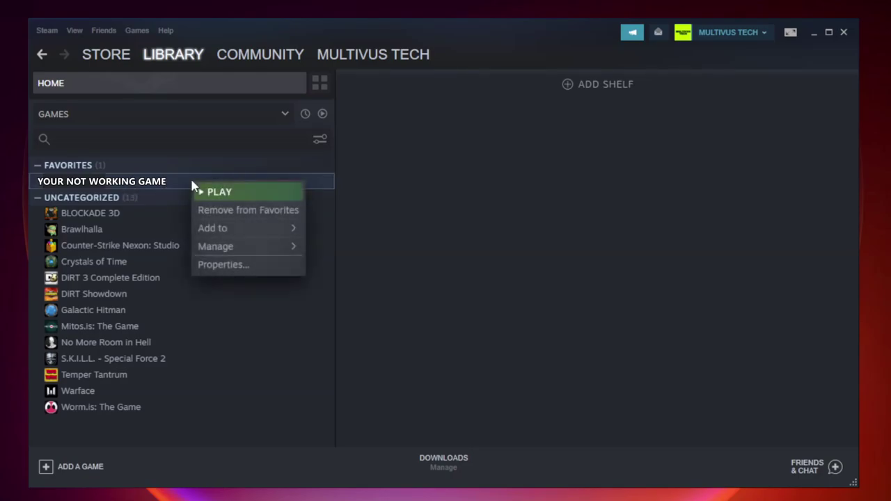
Verify Unturned's game files from Properties > Local Files, validating all 9192 files
click(246, 265)
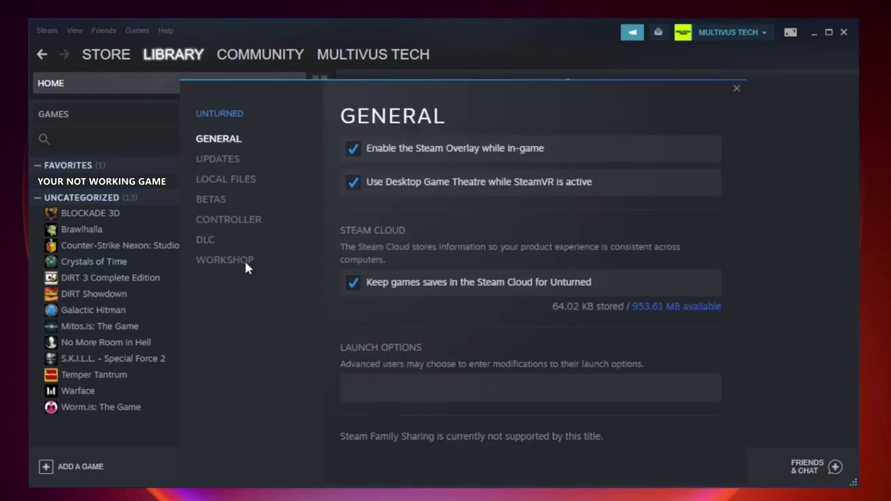
click(236, 182)
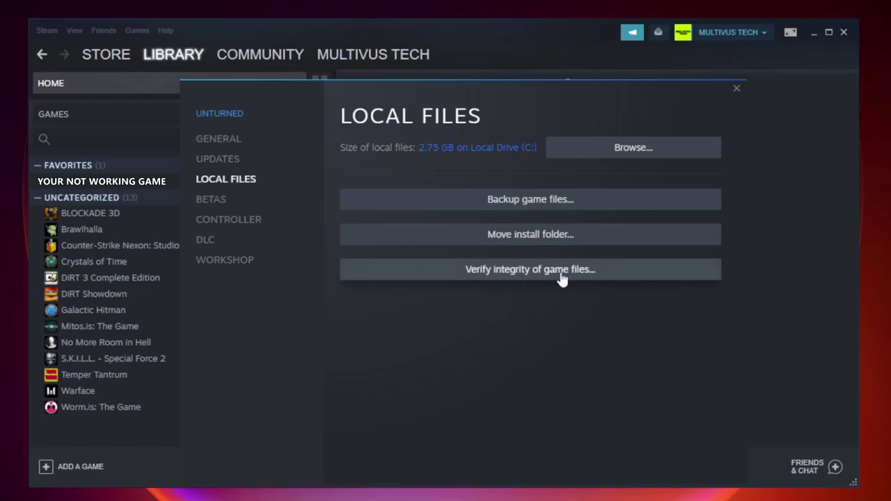
click(540, 278)
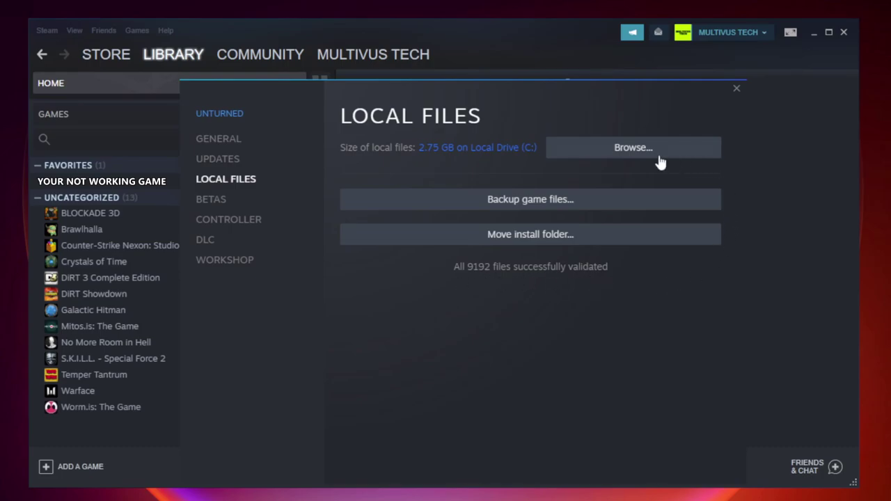
Open the game's install folder and right-click the YOUR NOT WORKING GAME shortcut at the bottom
click(635, 156)
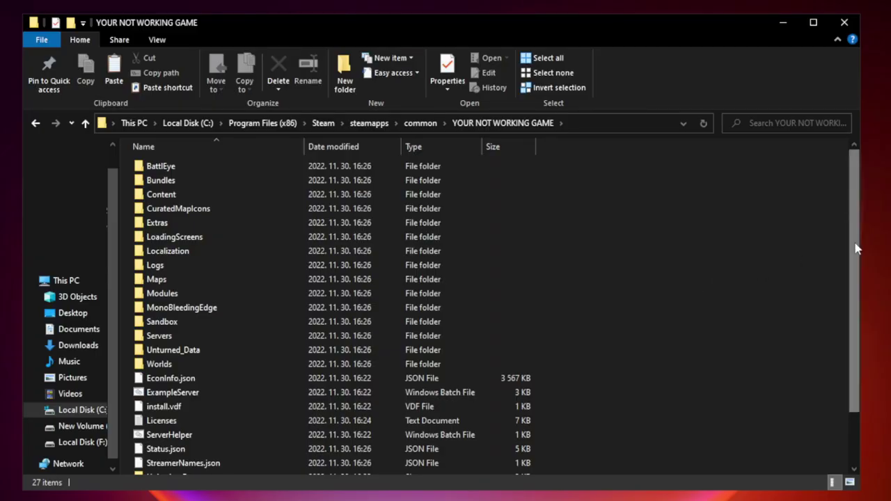
drag(858, 261, 858, 325)
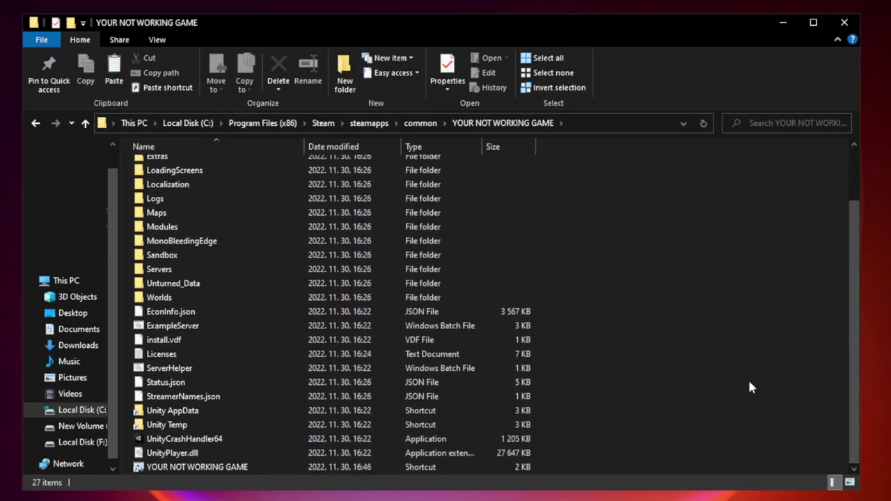
click(325, 468)
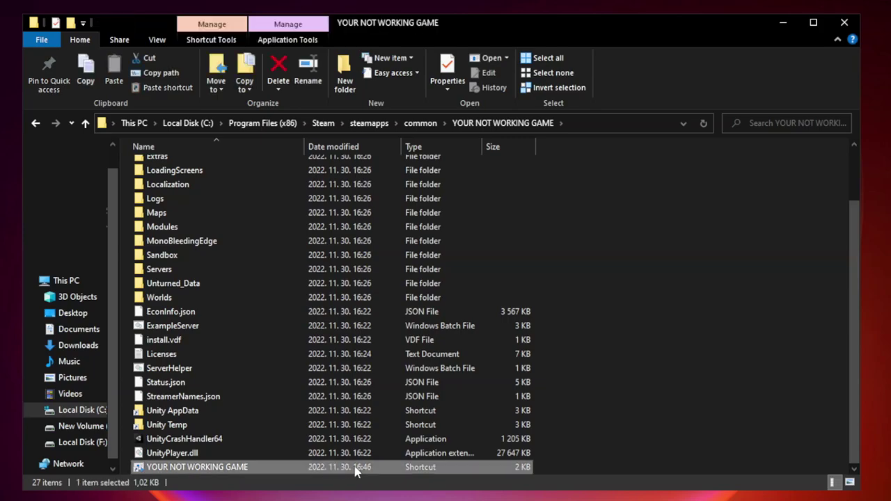
right_click(303, 472)
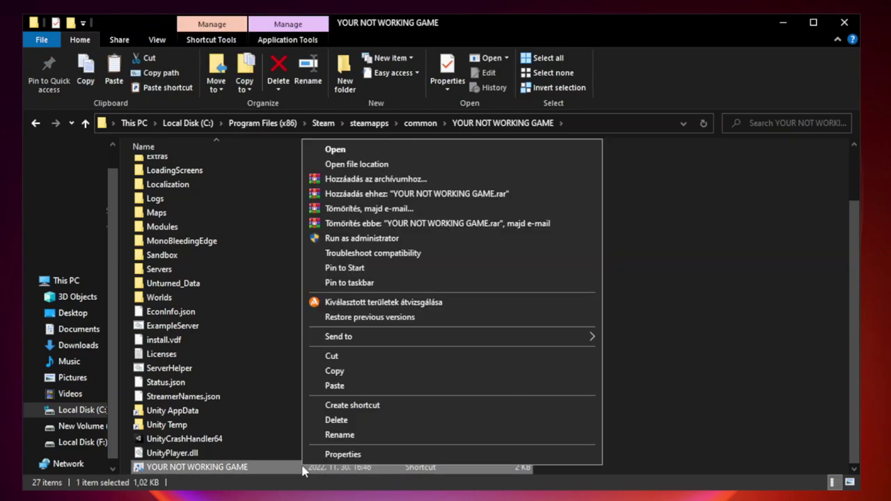
Set the shortcut's compatibility to Windows 8 mode, running as administrator, and apply the changes
click(449, 459)
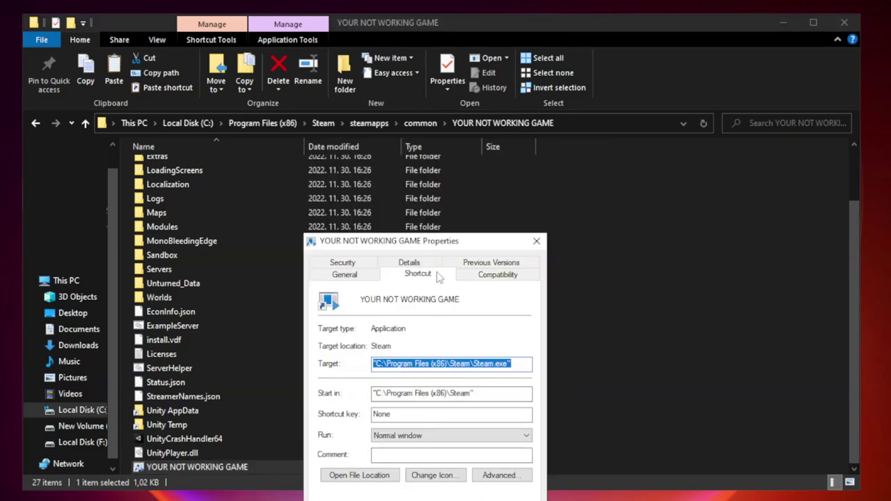
drag(445, 250, 444, 106)
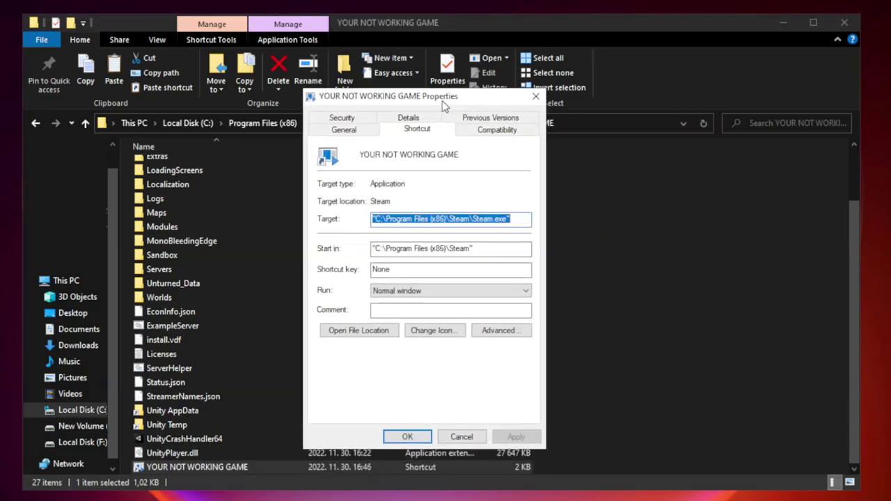
click(495, 132)
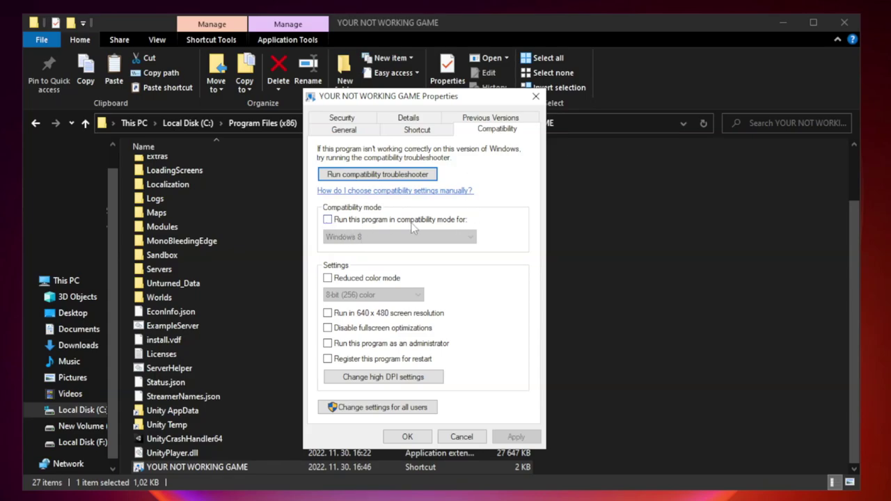
click(355, 221)
click(401, 239)
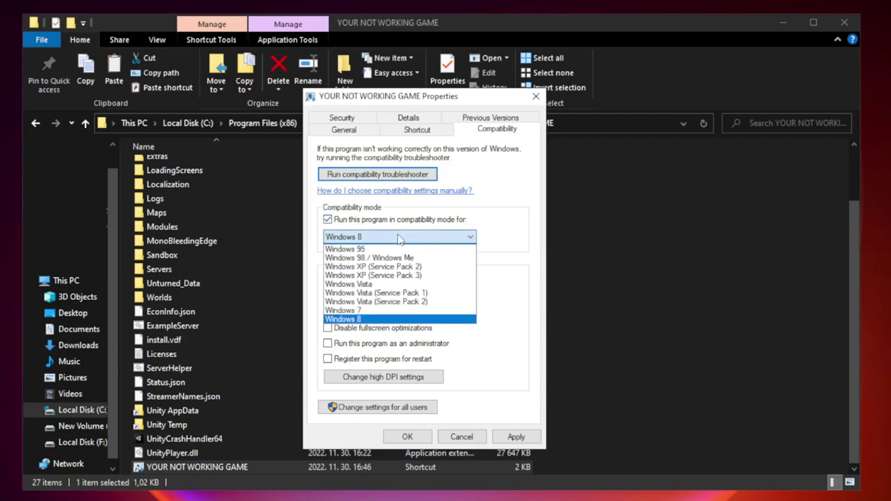
click(376, 319)
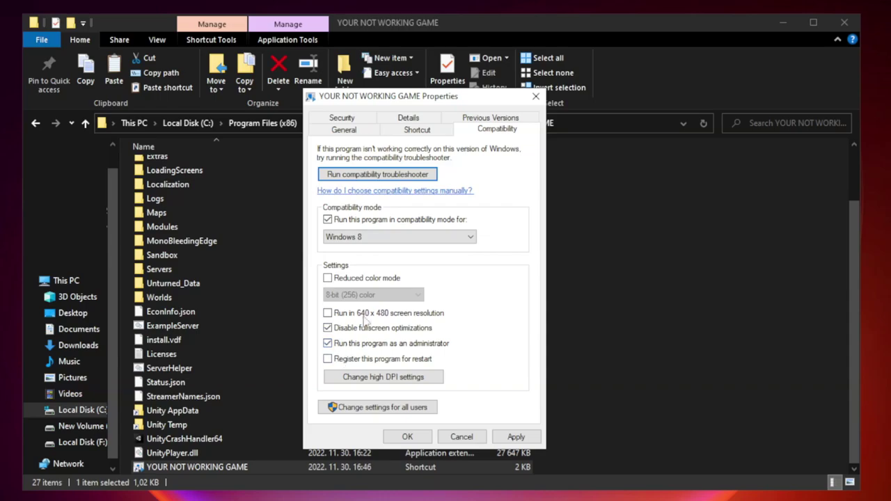
click(516, 437)
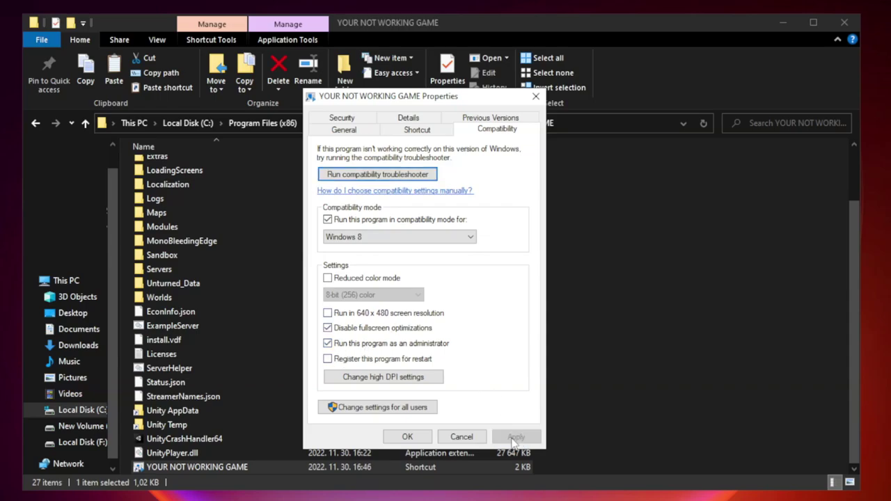
click(407, 437)
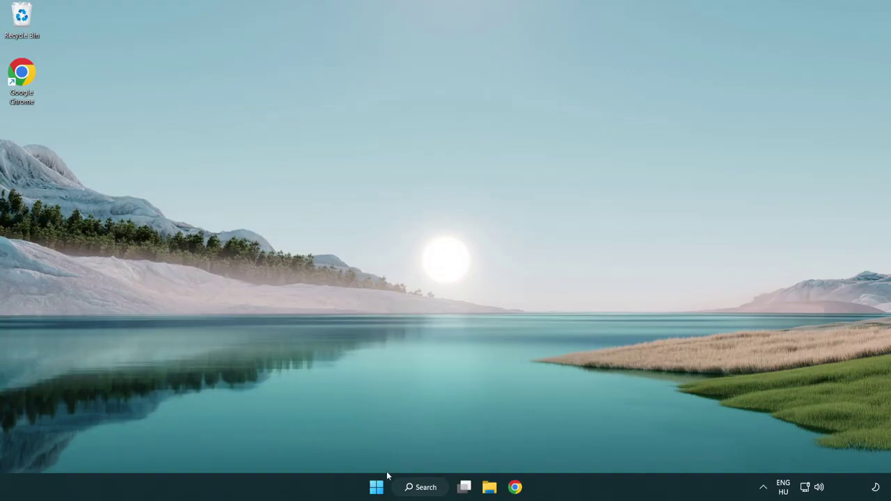
Launch Task Manager from the Start button's right-click menu and show the Startup apps
right_click(376, 489)
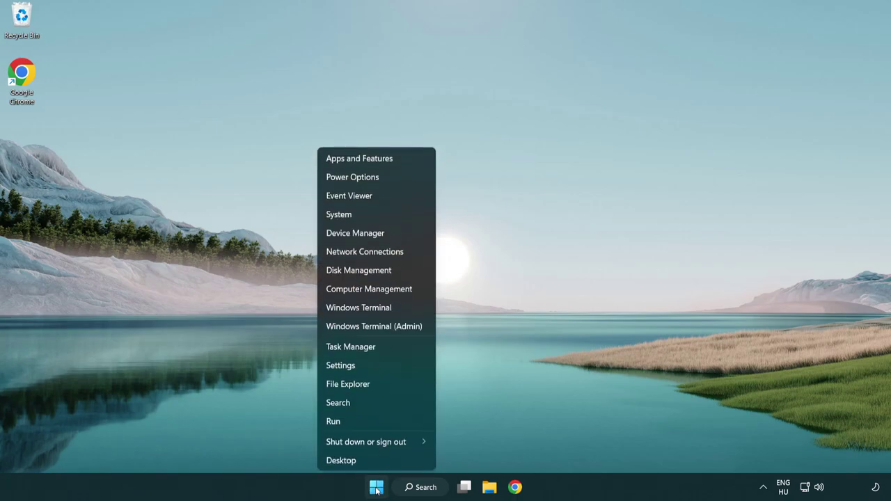
click(393, 351)
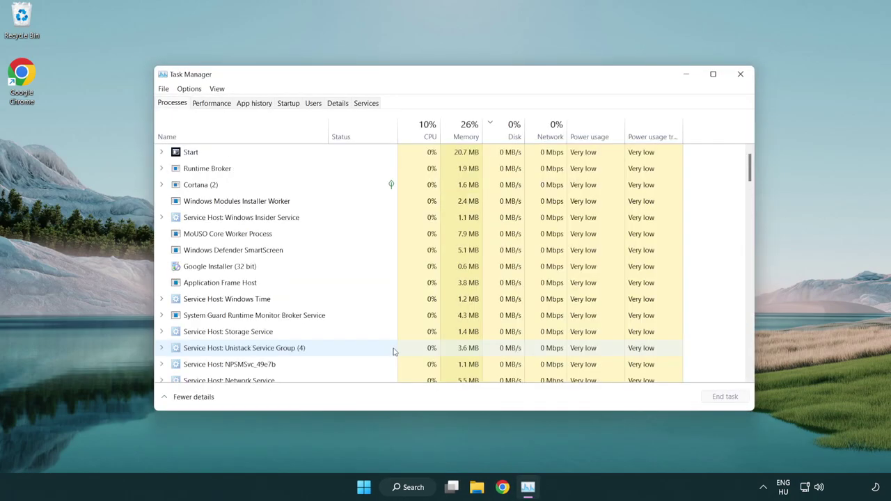
click(290, 105)
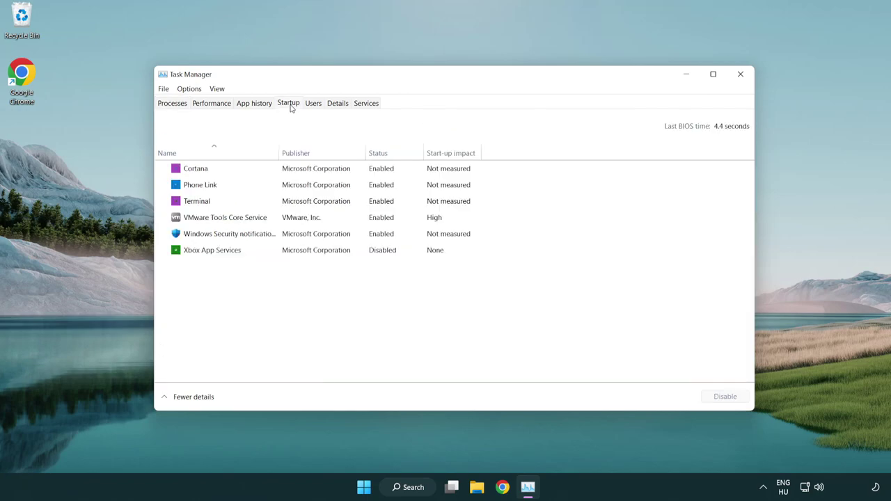
Disable Terminal, Phone Link, Cortana and Windows Security notification at startup
click(291, 201)
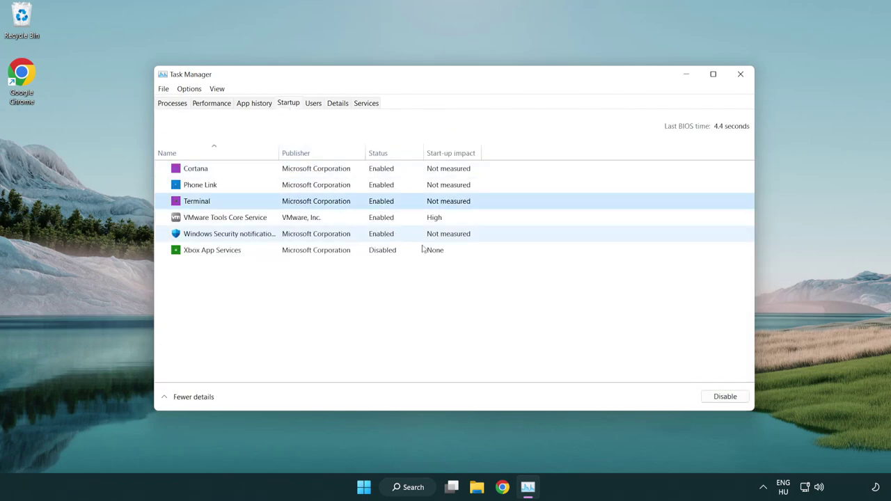
click(725, 396)
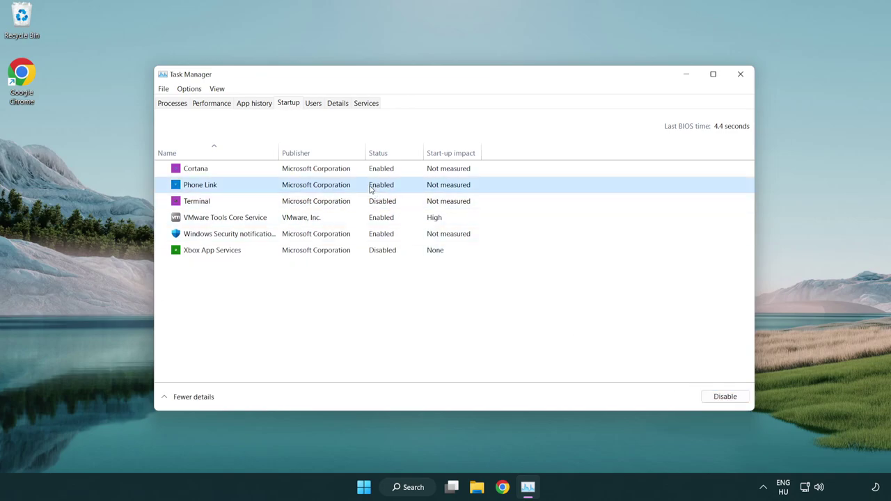
click(725, 399)
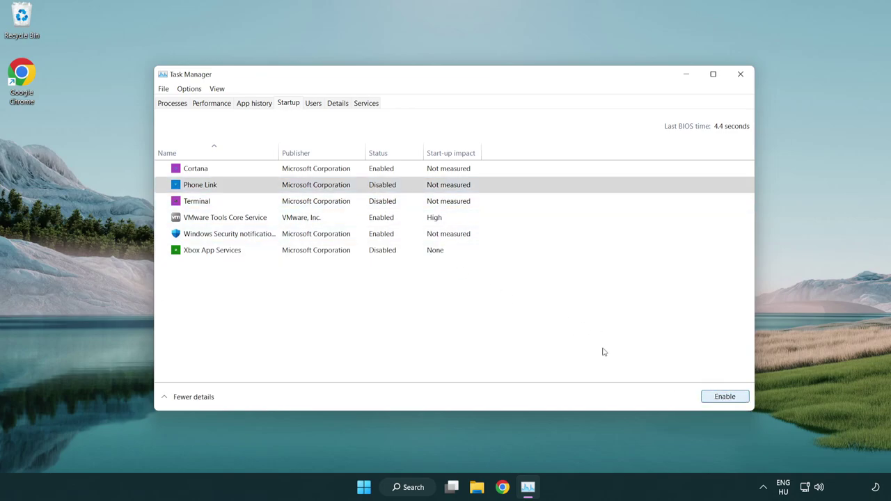
click(319, 173)
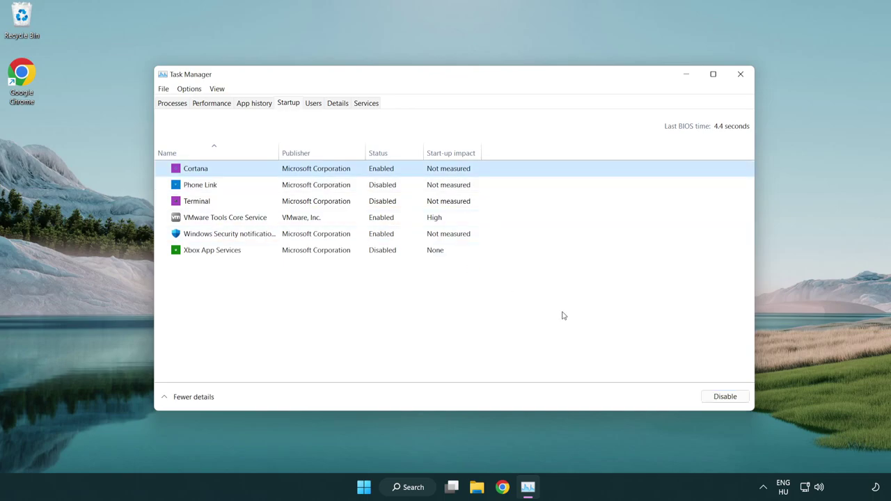
click(721, 397)
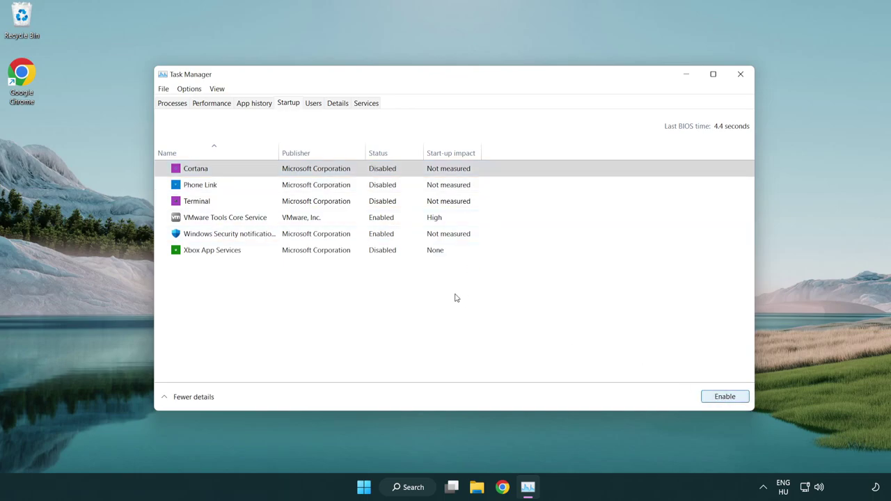
click(424, 239)
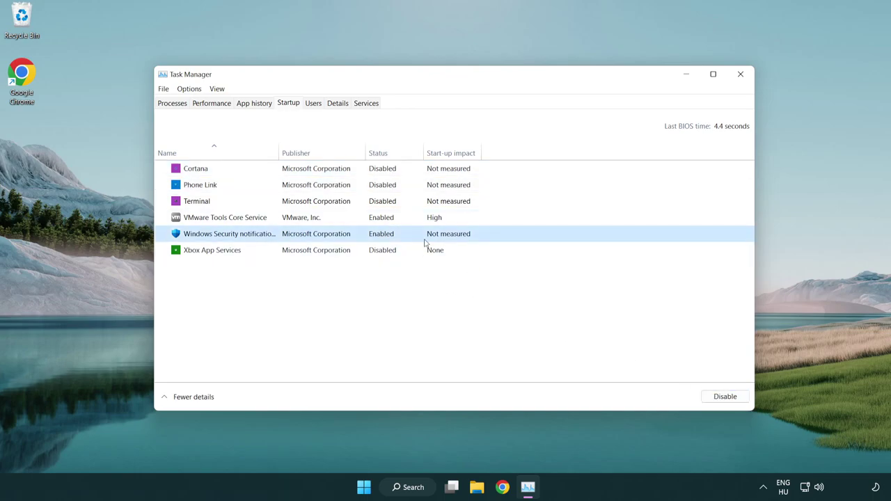
click(722, 397)
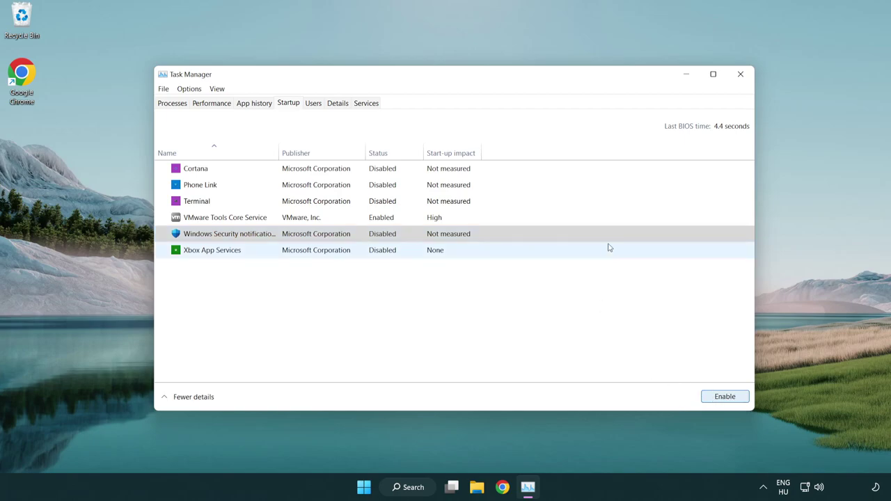
Close Task Manager and download dxwebsetup.exe from the DirectX End-User Runtime page in Chrome
click(741, 75)
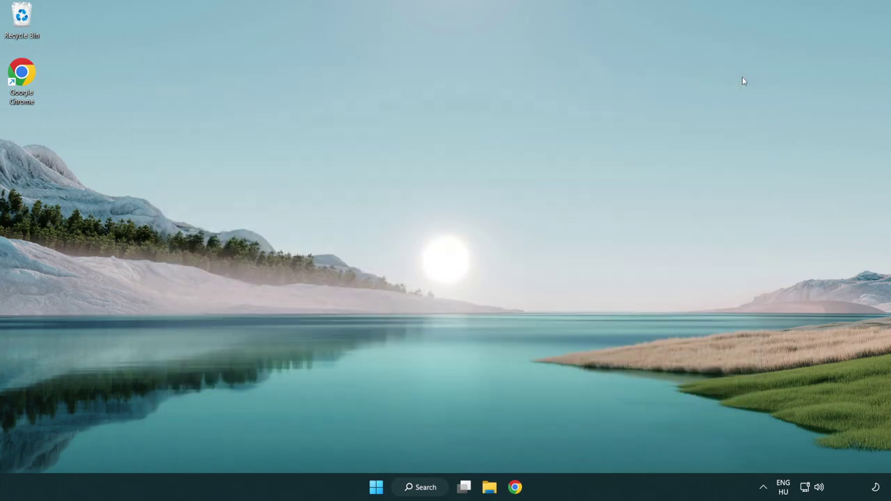
click(516, 486)
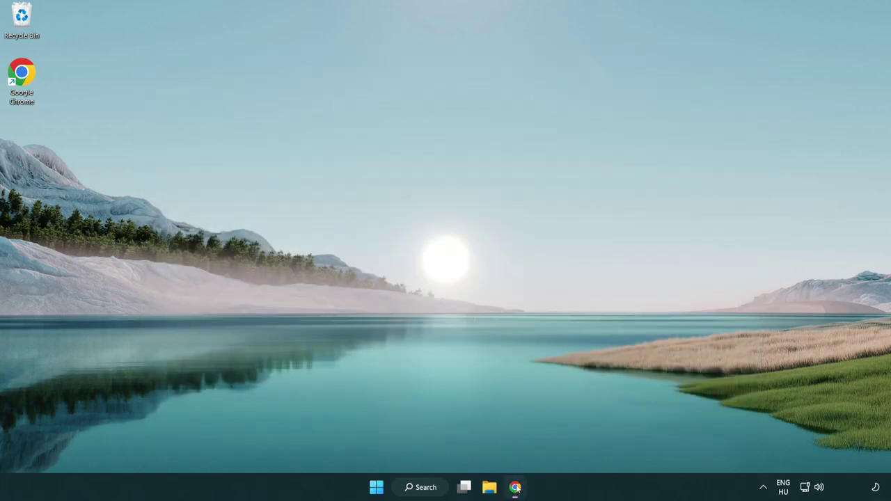
scroll(460, 460, up, 3)
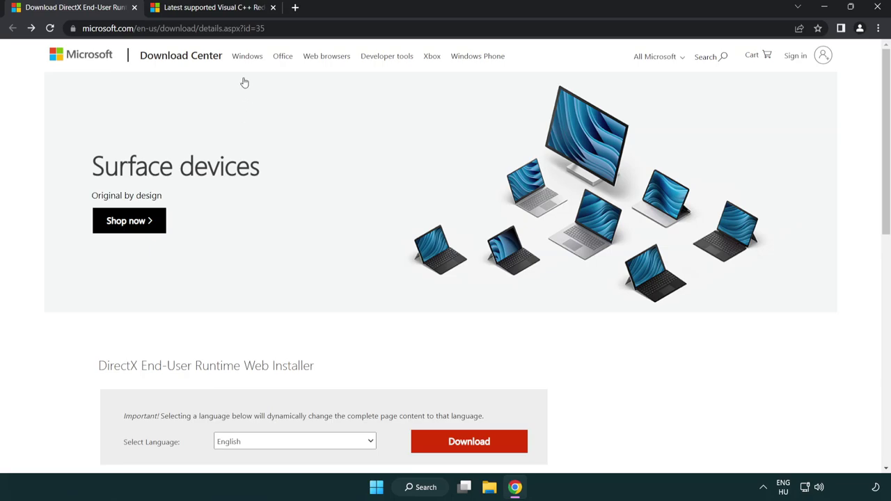
click(299, 28)
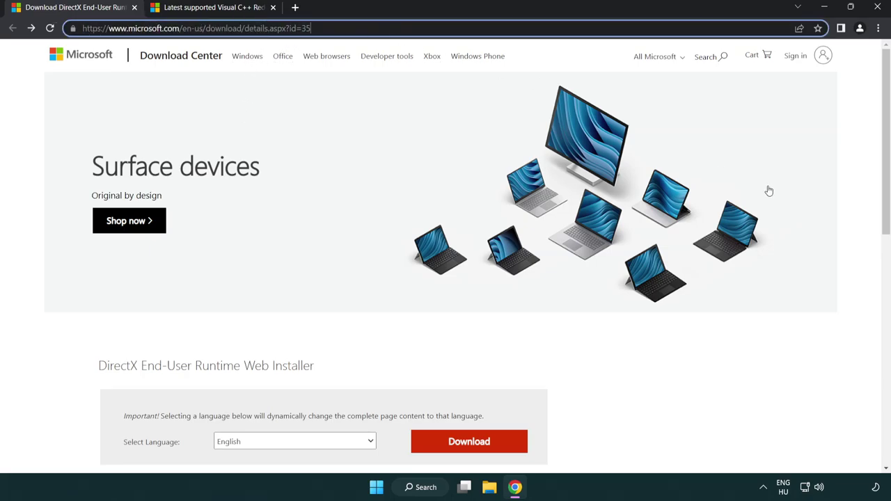
click(856, 202)
drag(882, 203, 883, 258)
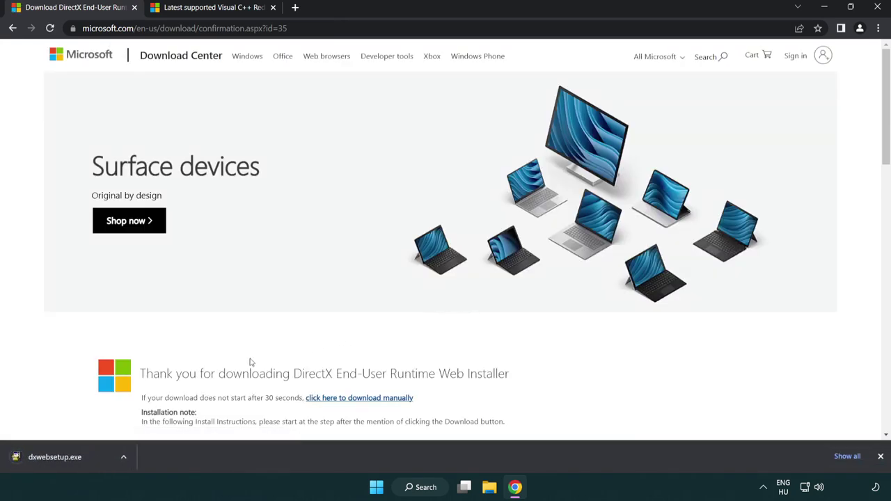
Run dxwebsetup.exe, accept the licence, skip the Bing Bar, and finish at the newer-version notice
click(58, 459)
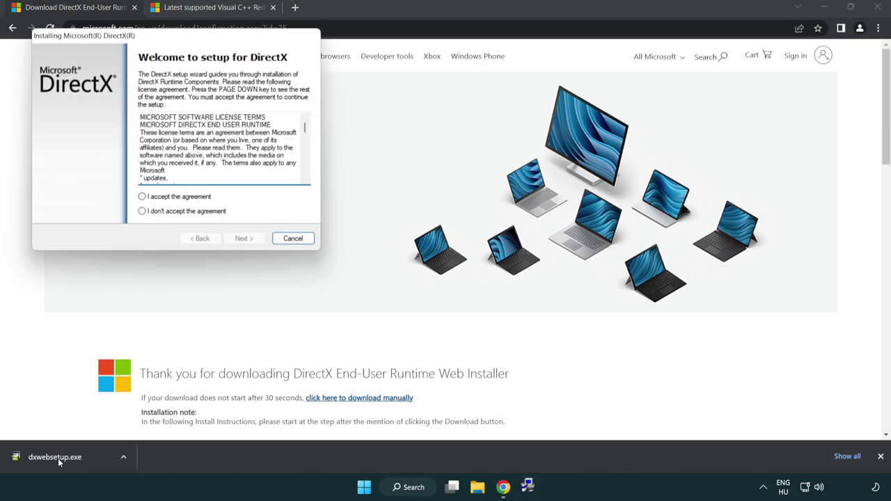
drag(135, 43, 392, 141)
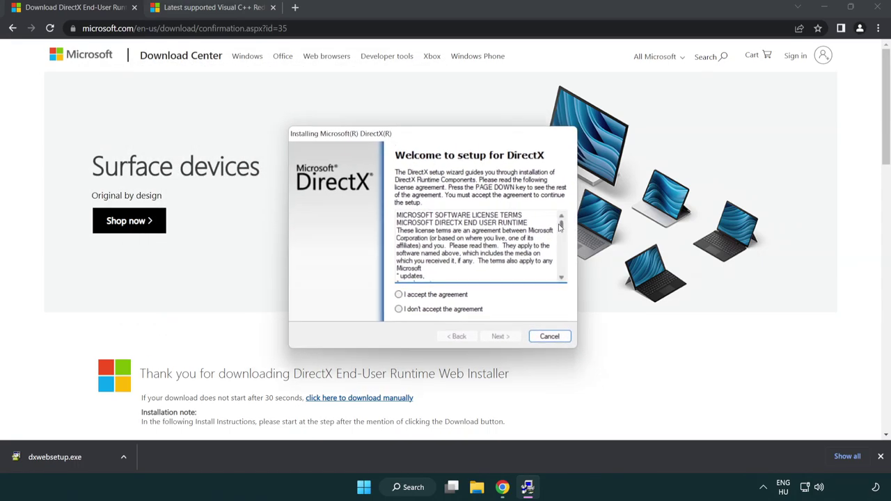
drag(561, 229, 561, 273)
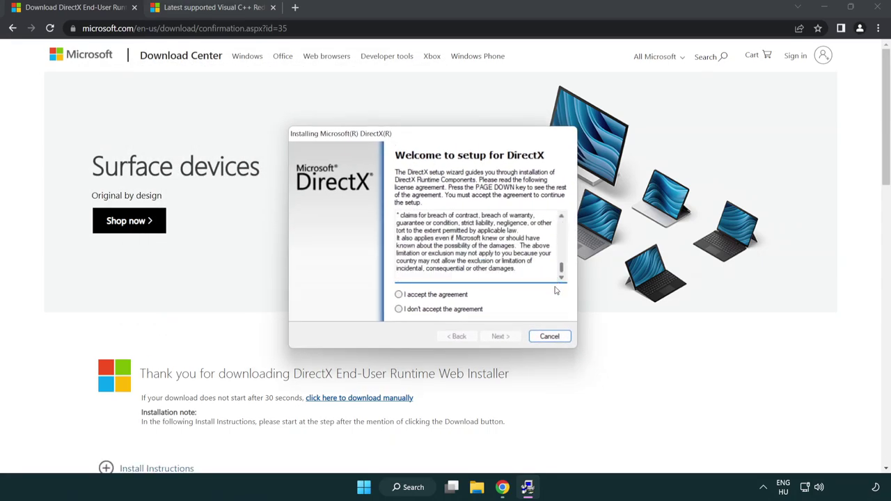
click(401, 298)
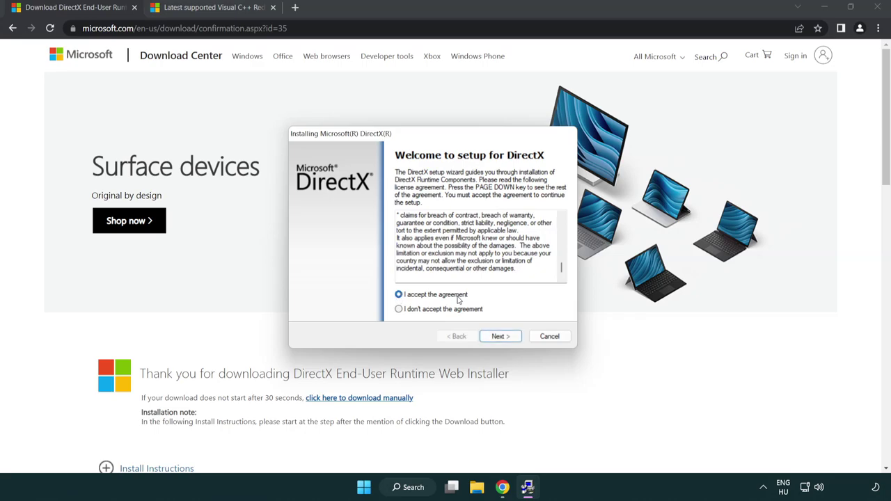
click(502, 338)
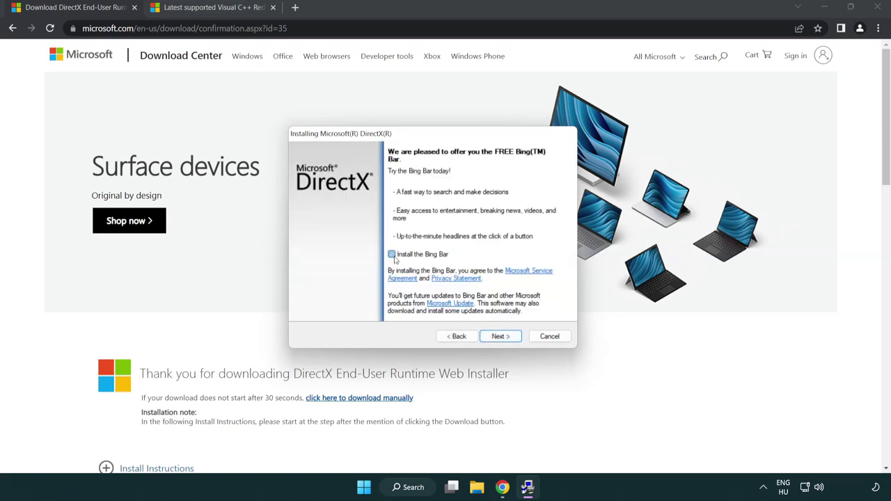
click(504, 337)
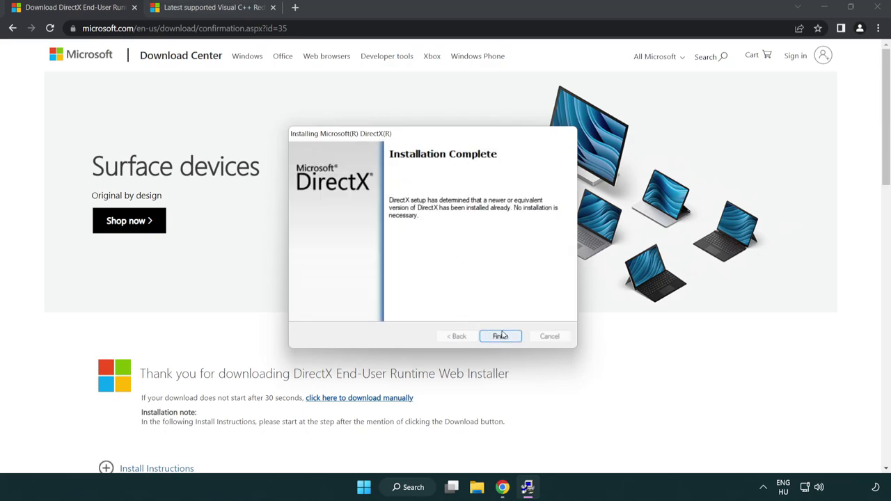
click(500, 336)
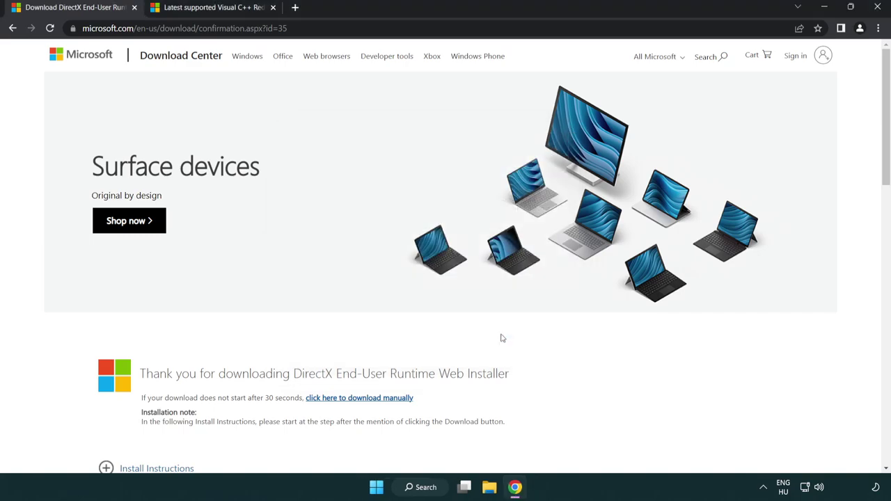
Close the DirectX tab and download the ARM64, x86 and x64 Visual C++ redistributables
click(134, 7)
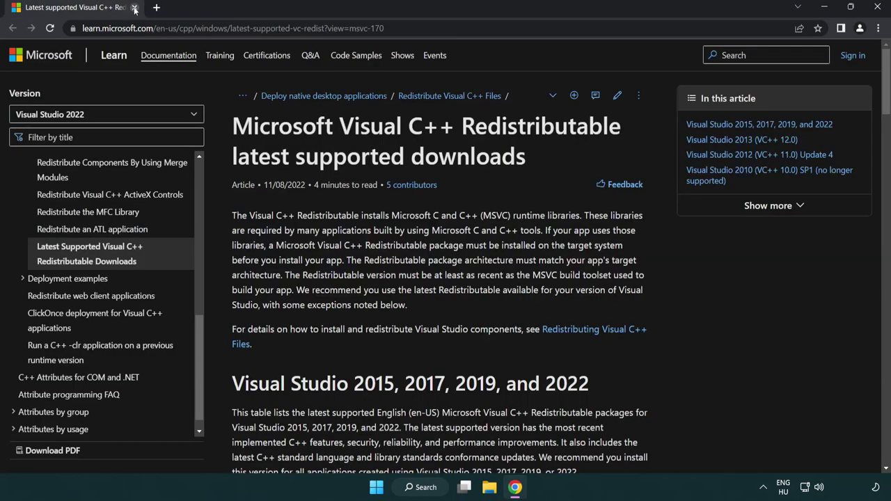
click(392, 32)
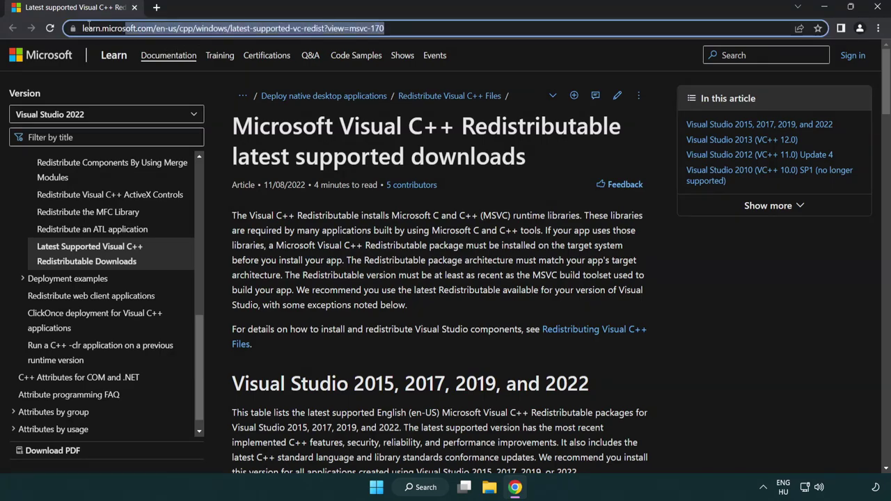
click(459, 153)
scroll(459, 153, down, 4)
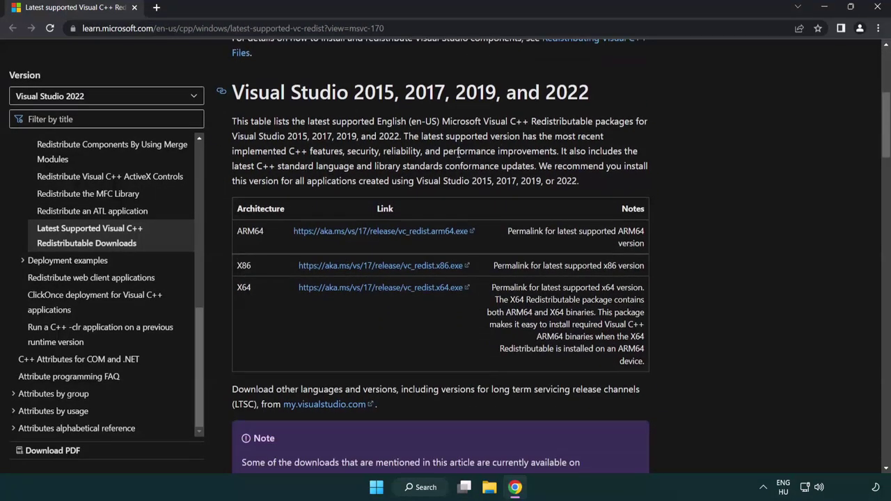
click(363, 238)
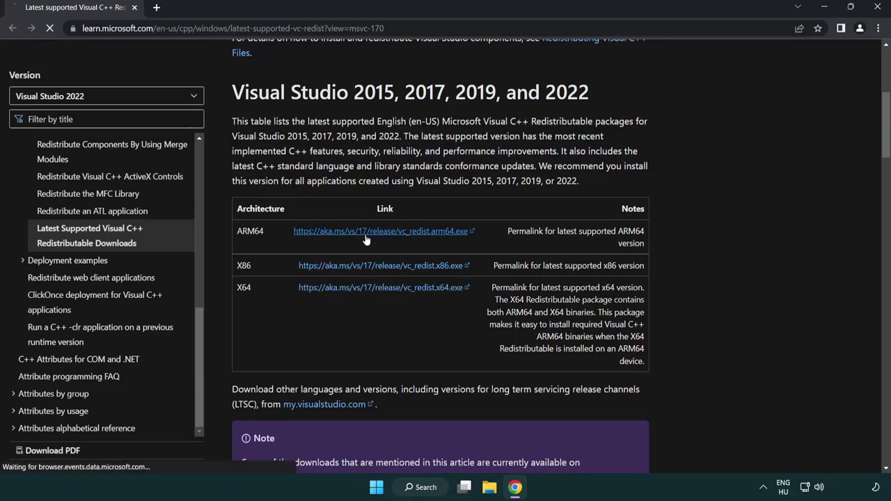
click(373, 288)
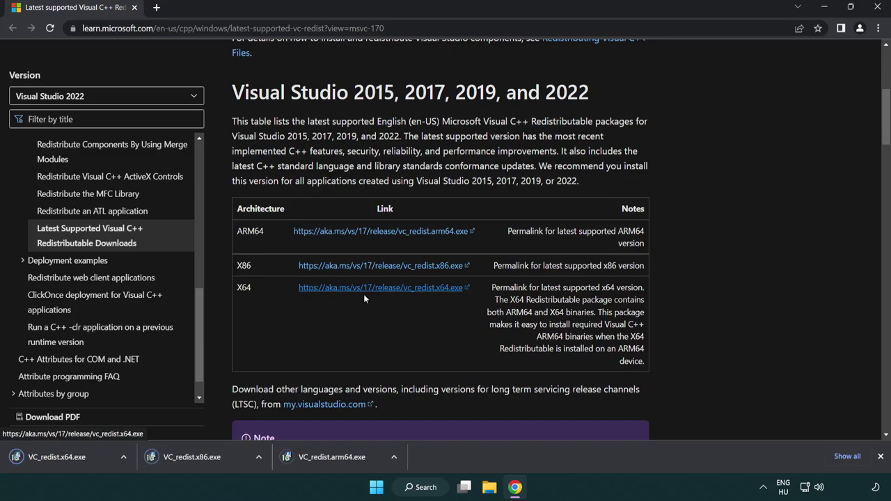
click(340, 461)
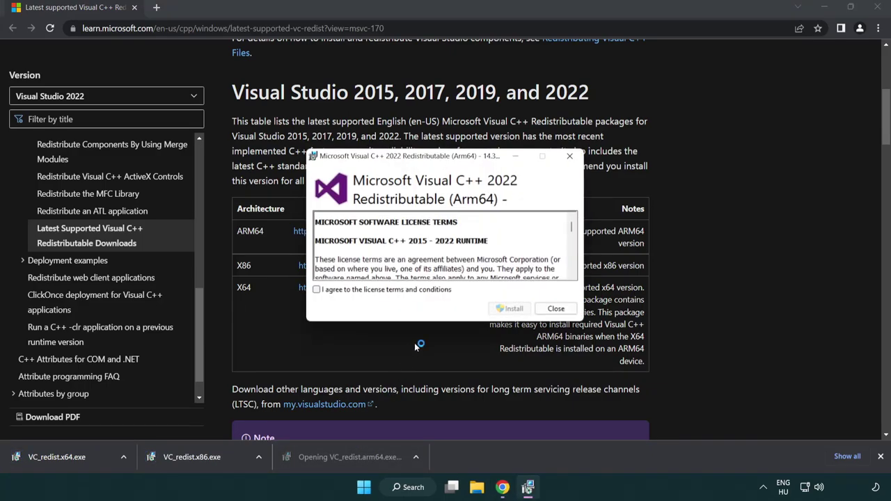
Accept the licence, attempt the ARM64 install, and dismiss the 0x80070661 unsupported-processor failure
drag(573, 223, 581, 270)
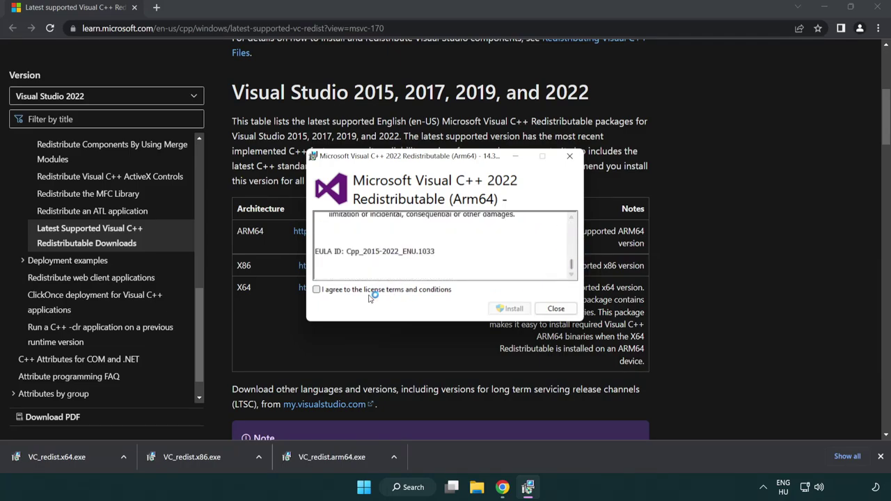
click(319, 290)
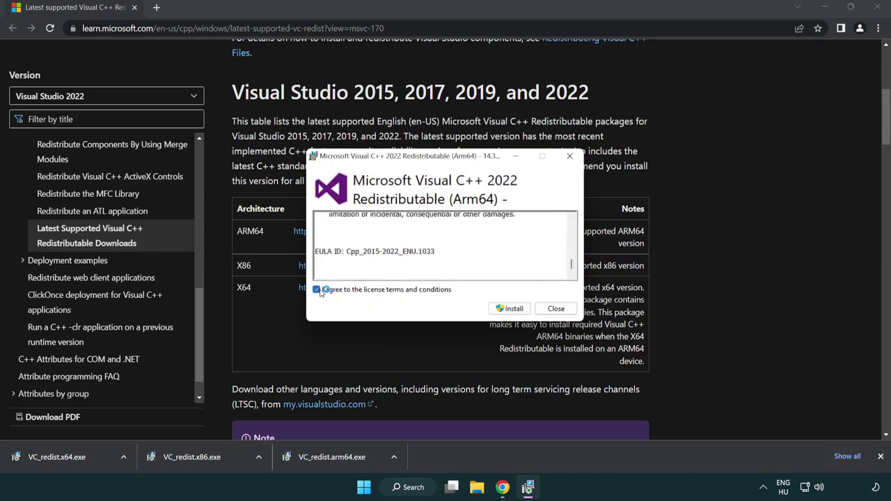
click(498, 309)
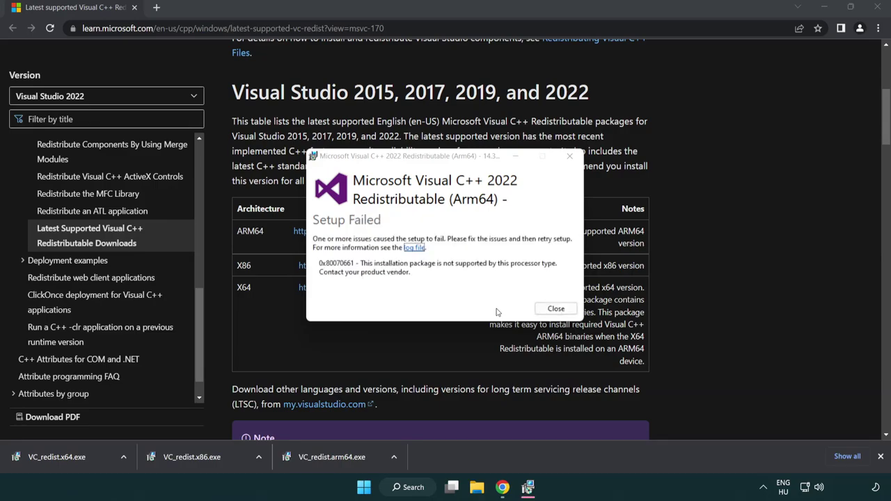
click(557, 308)
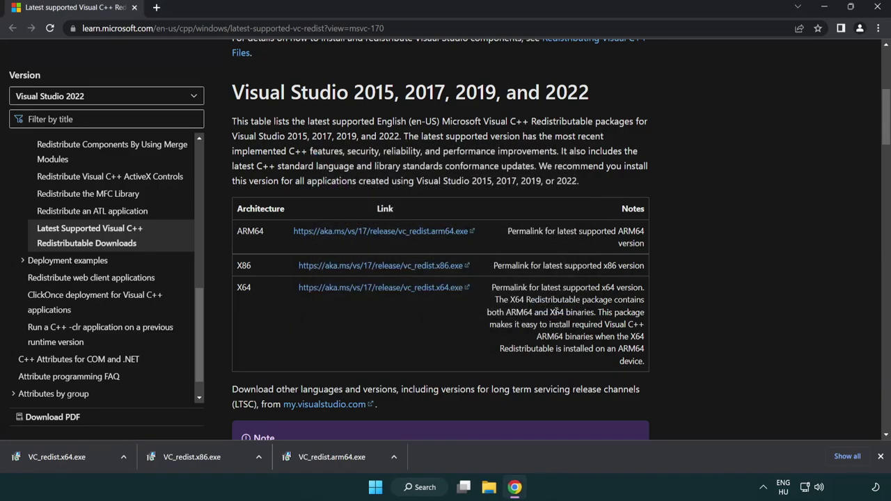
Install the x86 then x64 Visual C++ 2015-2022 Redistributables, closing each success screen
click(199, 462)
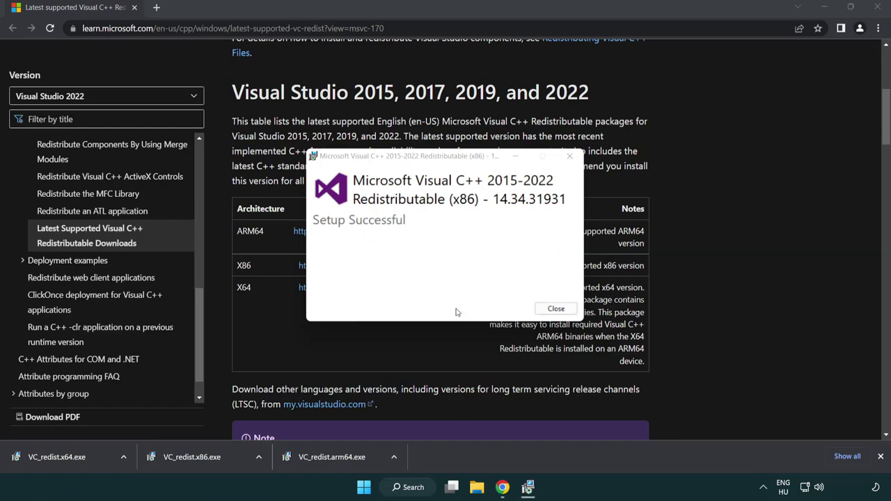
click(556, 310)
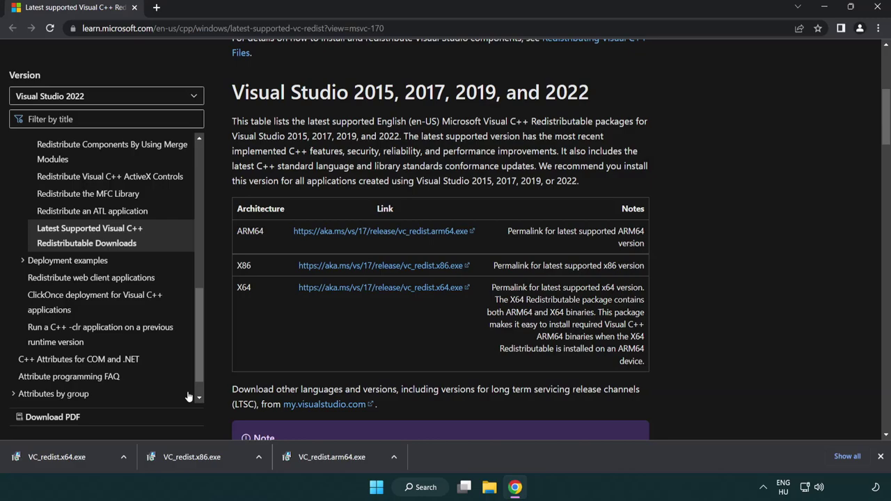
click(67, 455)
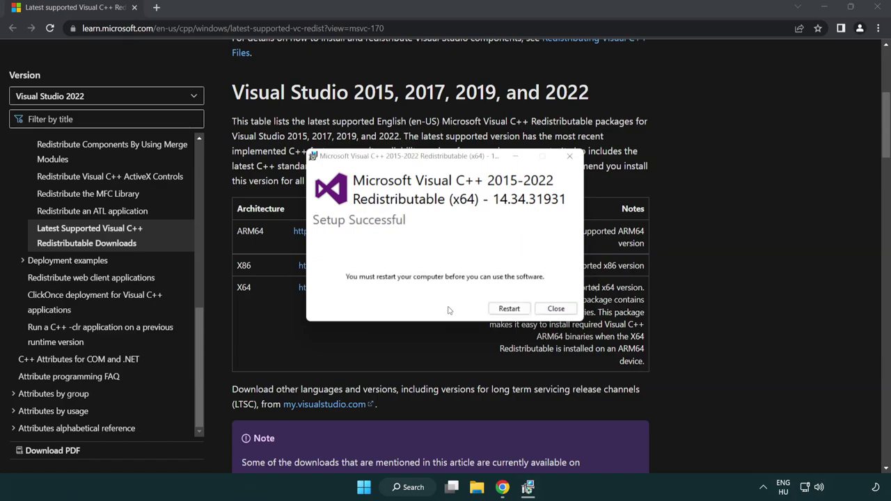
click(557, 309)
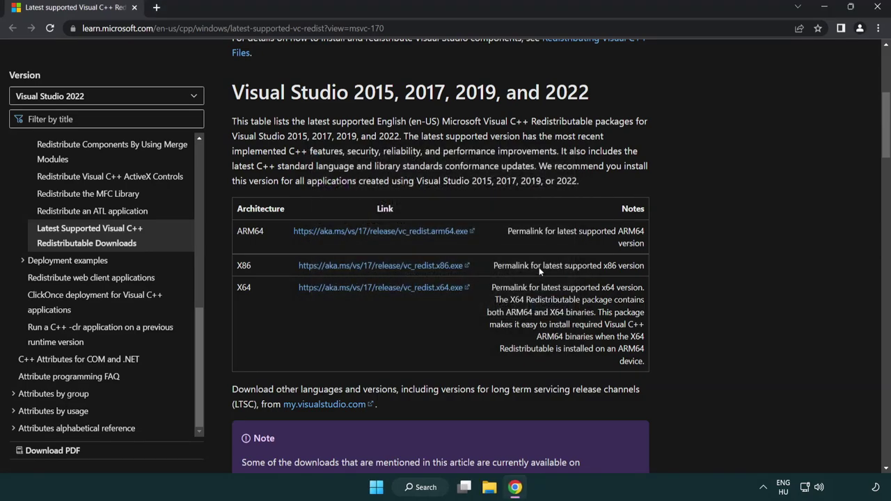
Close Chrome, run Command Prompt as administrator from a cmd search, and begin typing sfc
click(878, 8)
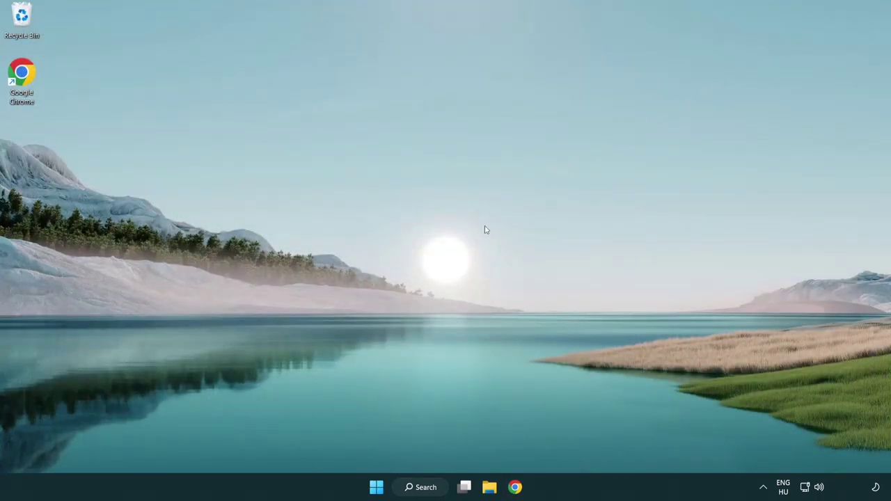
click(418, 489)
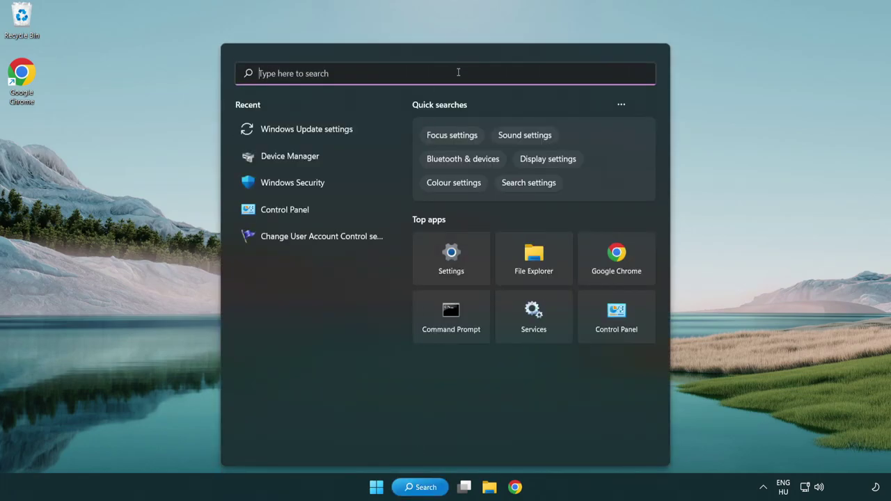
text(cmd)
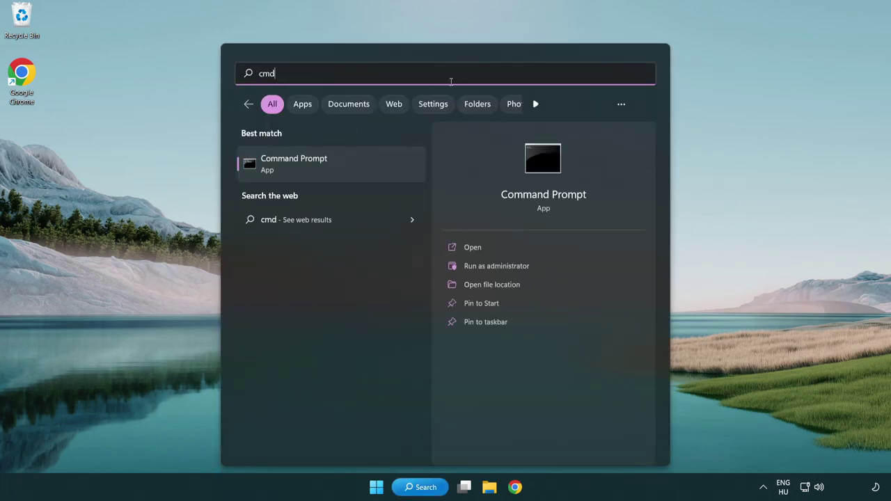
right_click(342, 170)
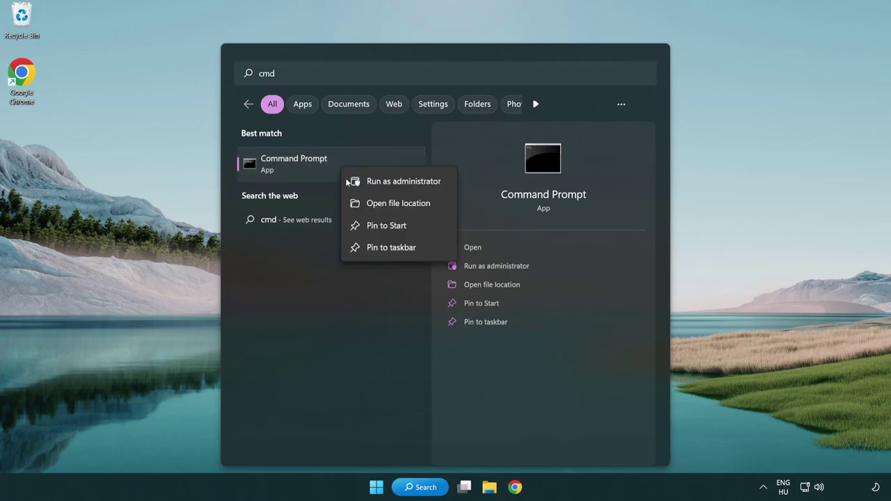
click(401, 183)
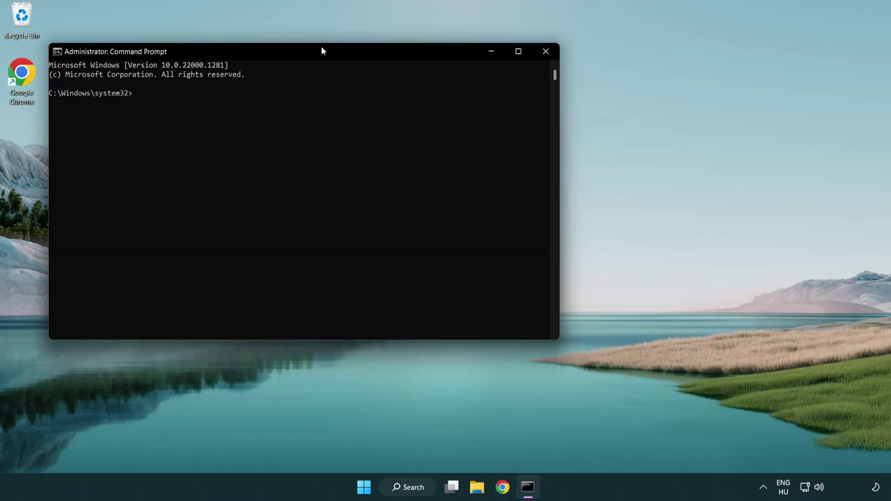
drag(322, 47, 449, 92)
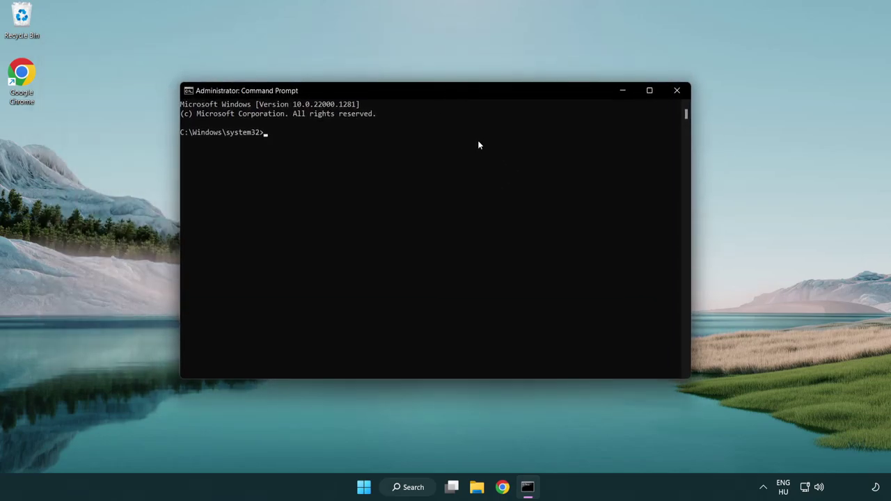
text(sfc /scannow)
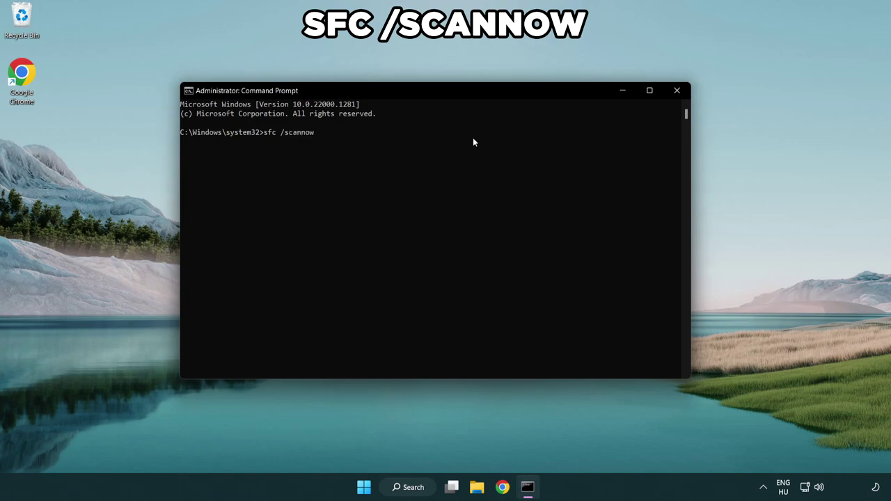
Run sfc /scannow to a clean result, close Command Prompt, and open Start's power options
key(Return)
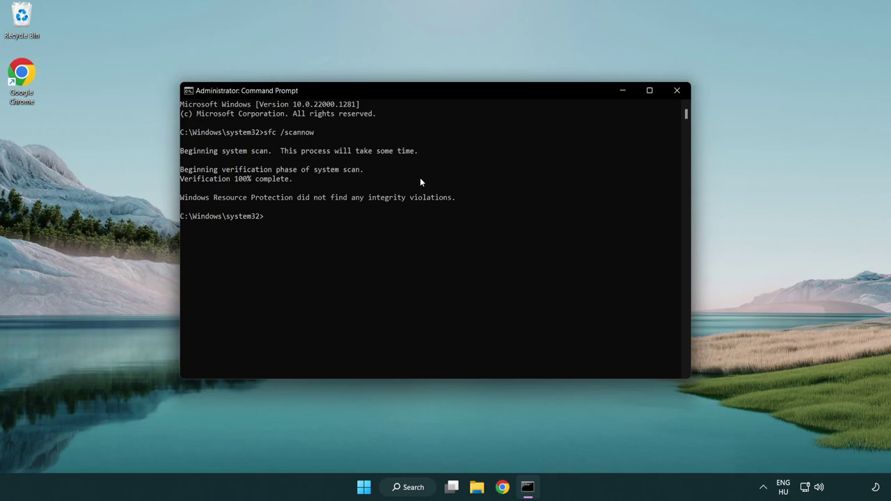
click(680, 94)
click(376, 489)
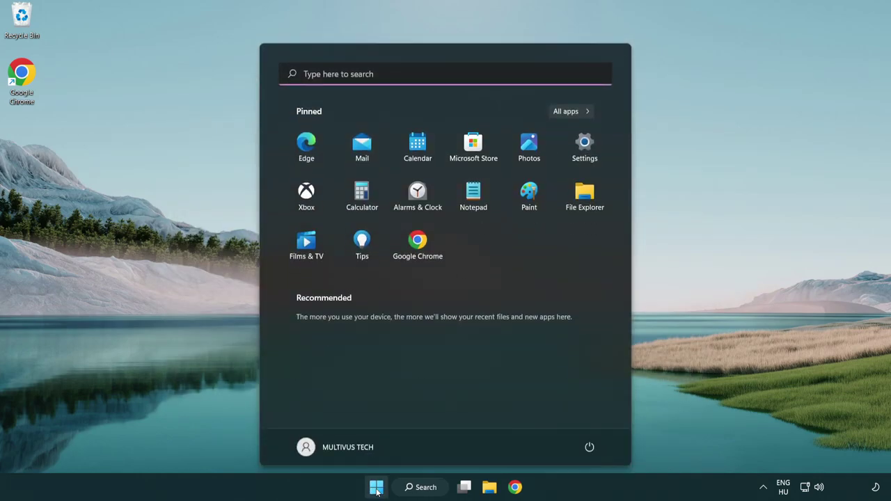
click(591, 447)
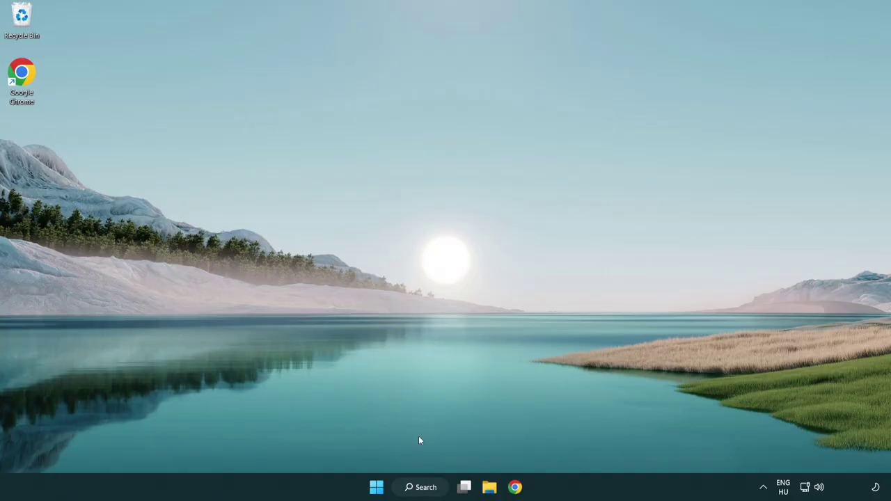
Search Windows for 'security' and launch the Windows Security app
click(421, 491)
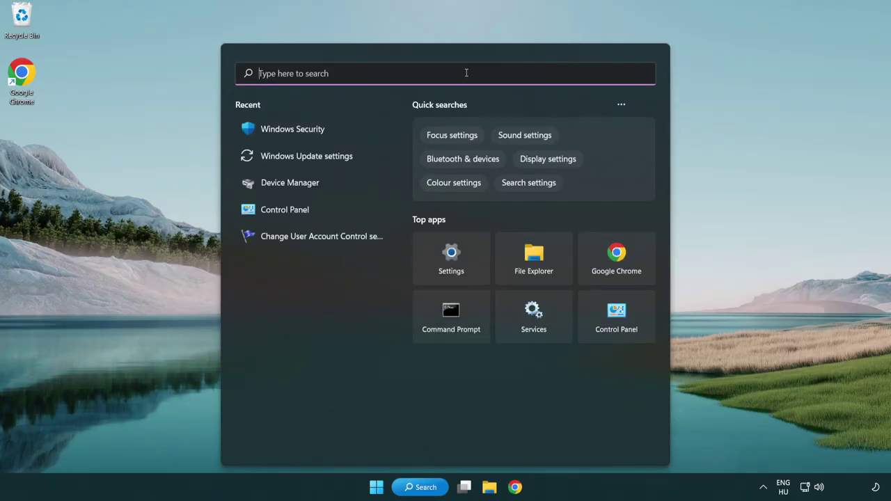
text(secur)
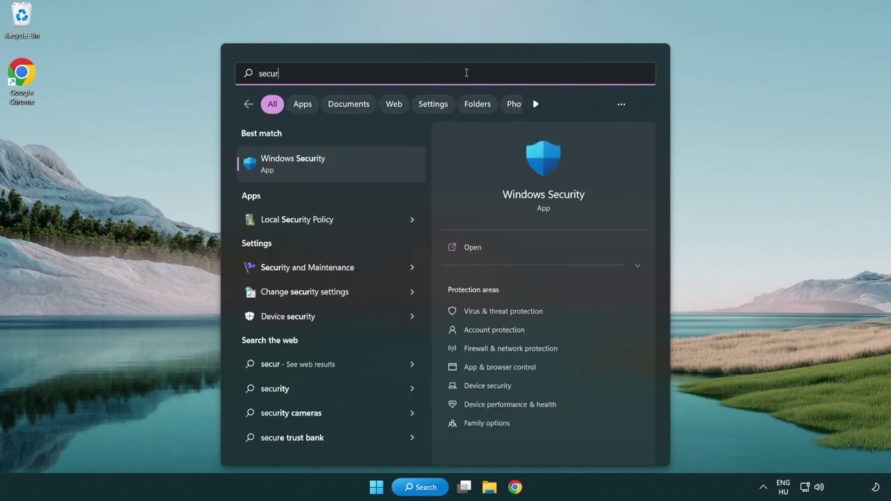
text(it)
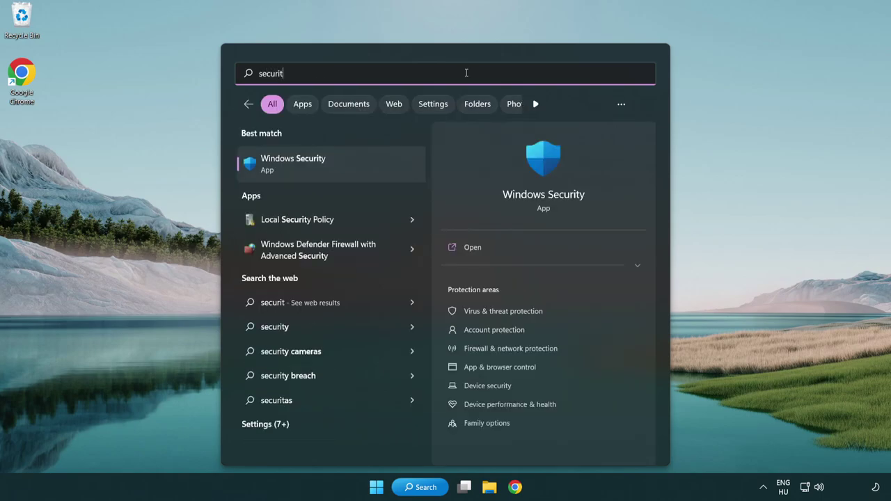
text(y)
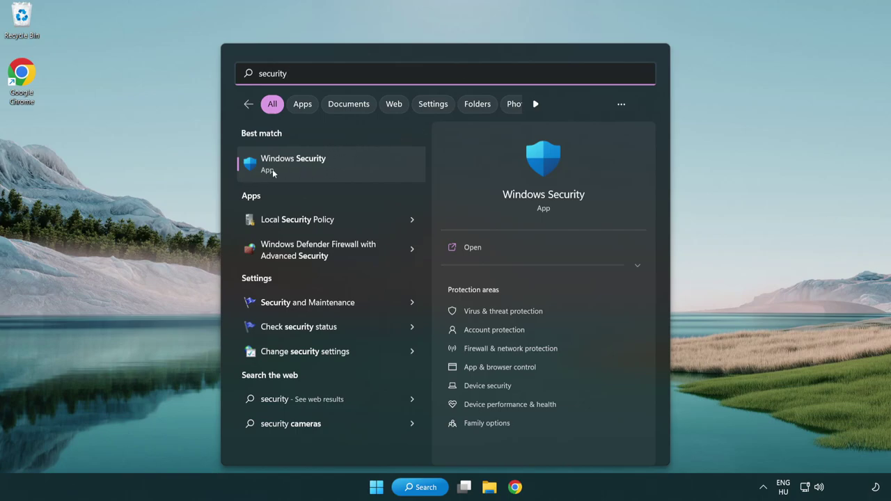
click(364, 168)
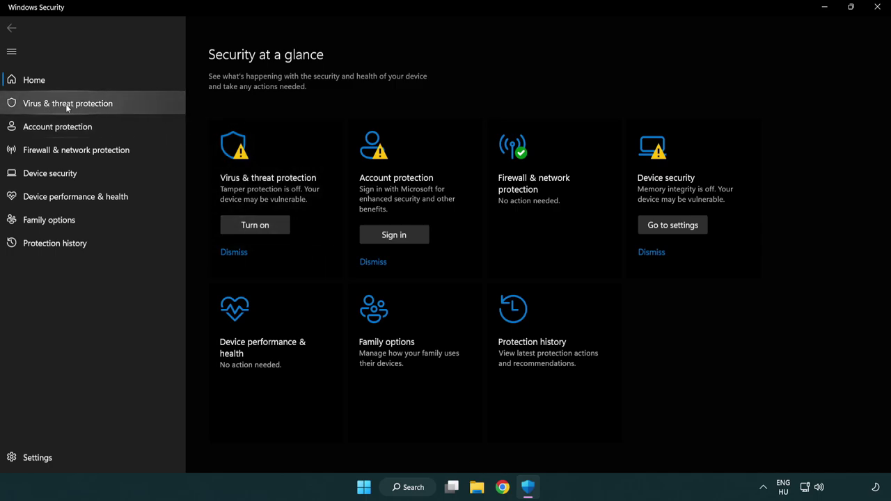
Open Virus & threat protection settings and go to Add or remove exclusions, showing chrome.exe
click(134, 105)
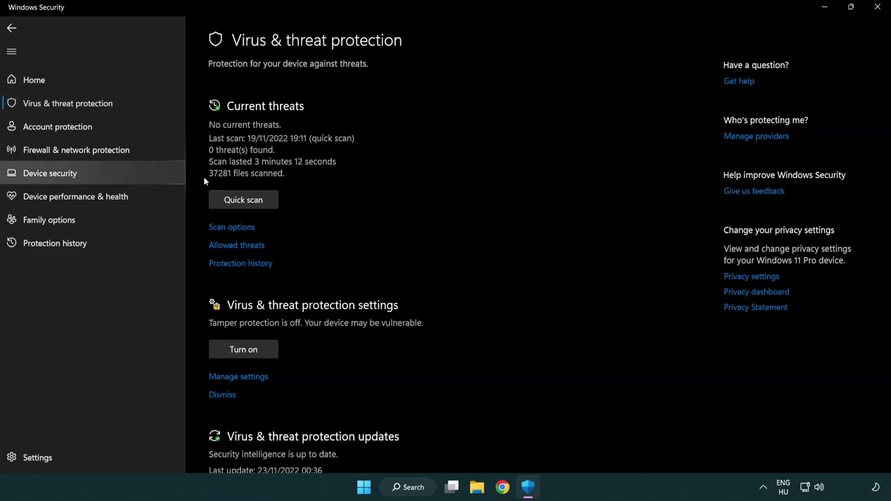
scroll(229, 188, down, 2)
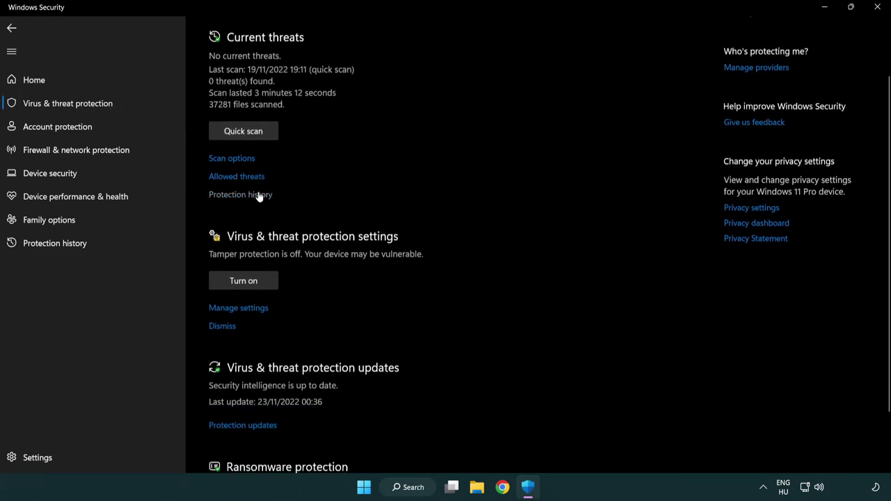
click(237, 310)
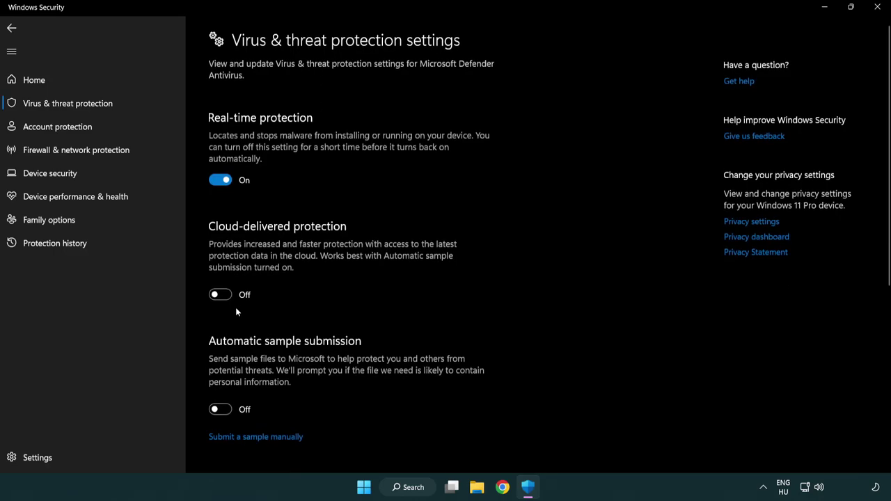
scroll(237, 310, down, 5)
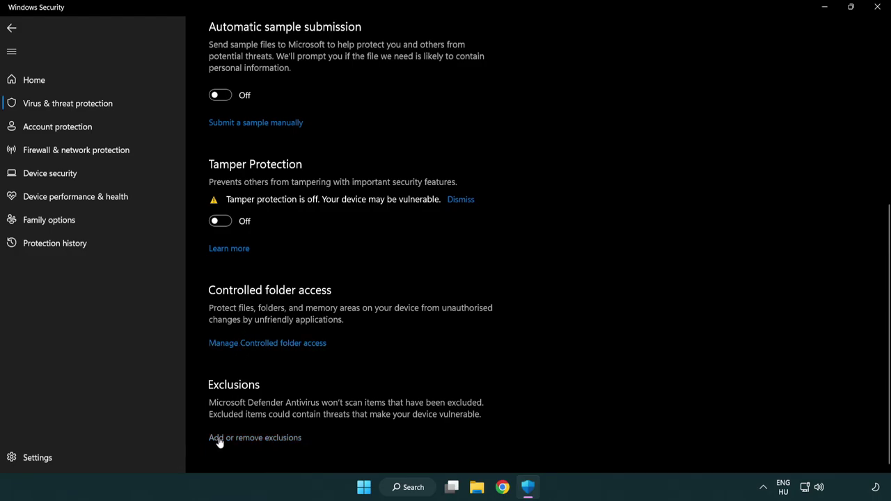
click(256, 439)
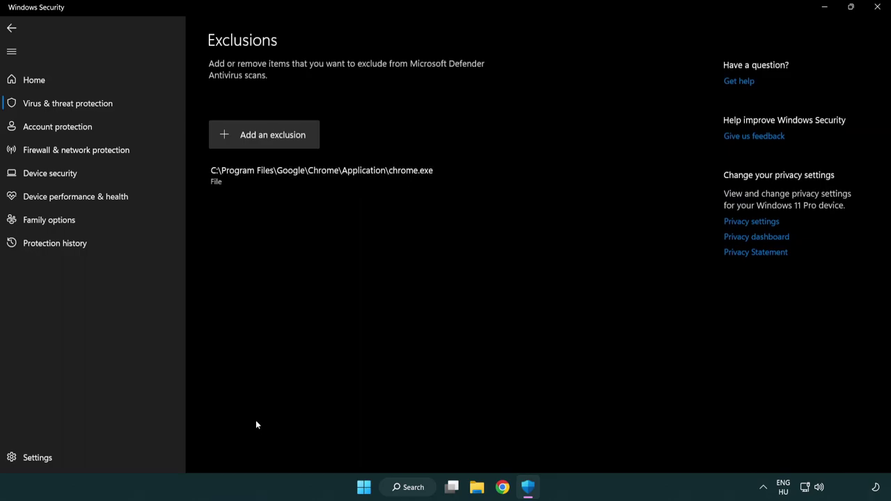
click(266, 137)
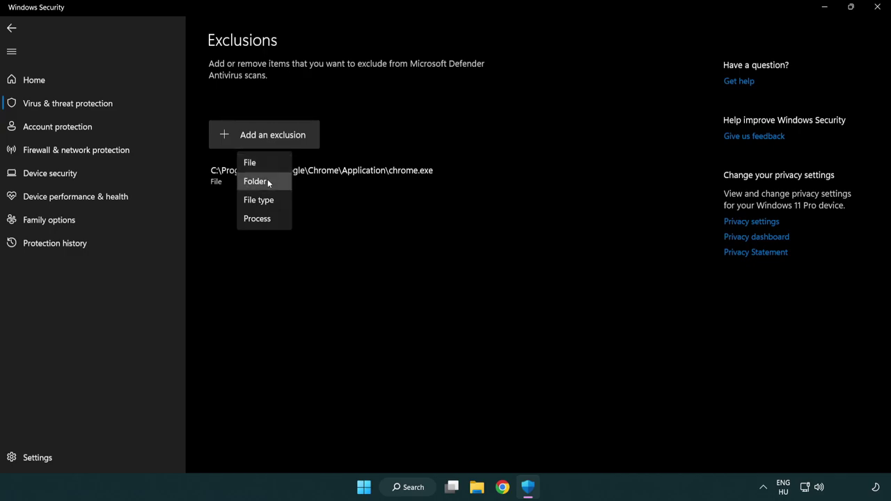
click(268, 164)
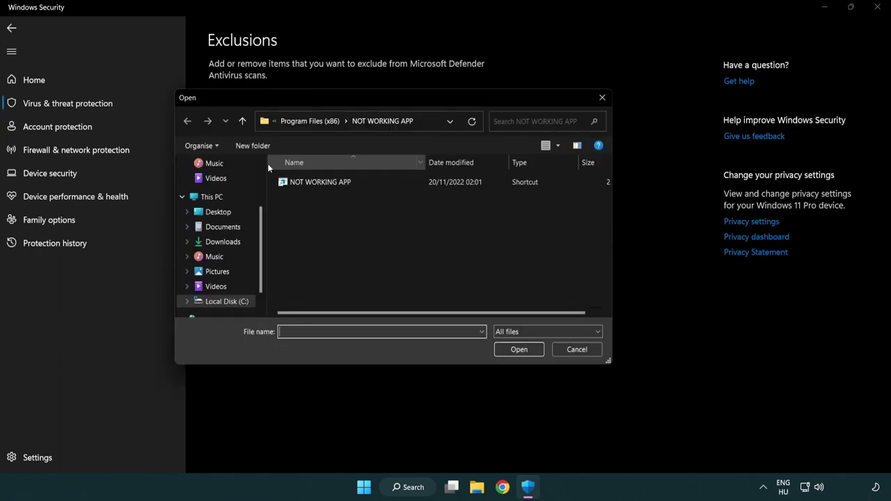
click(302, 124)
click(302, 123)
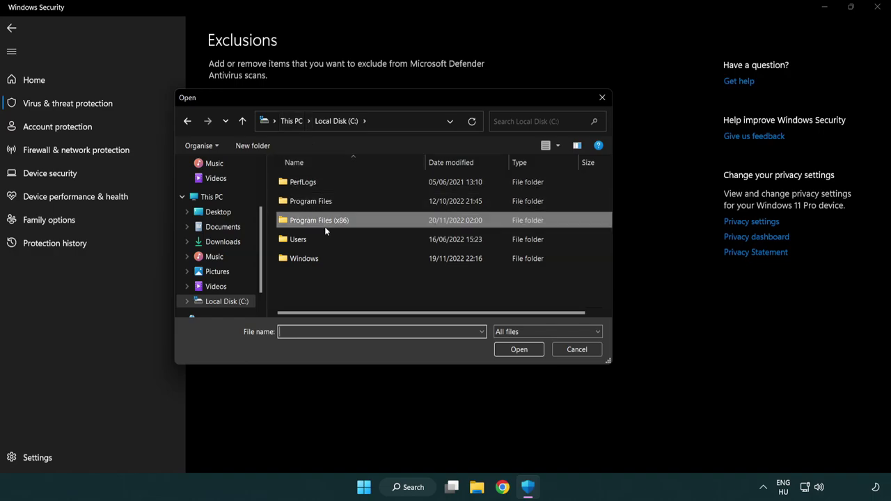
click(301, 122)
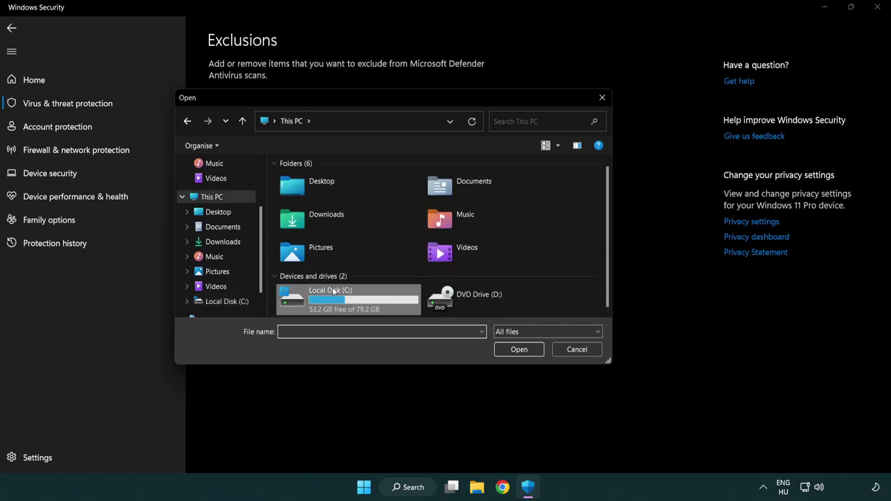
double_click(334, 293)
double_click(325, 222)
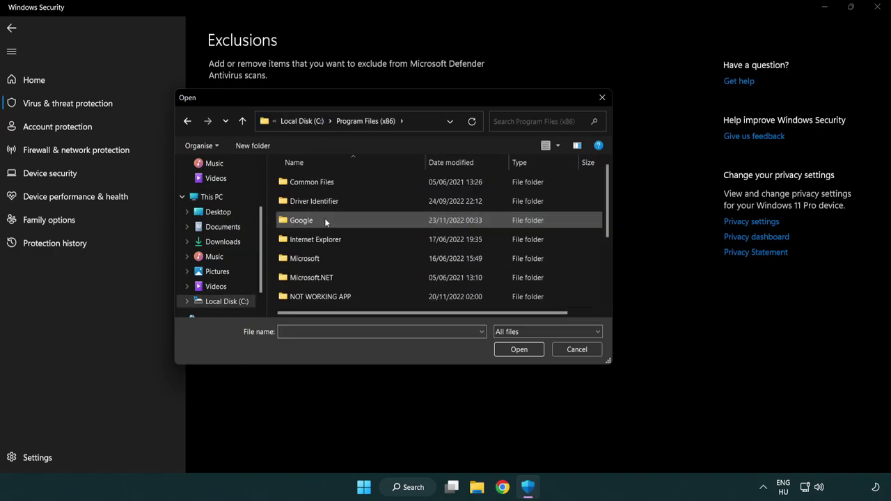
double_click(332, 298)
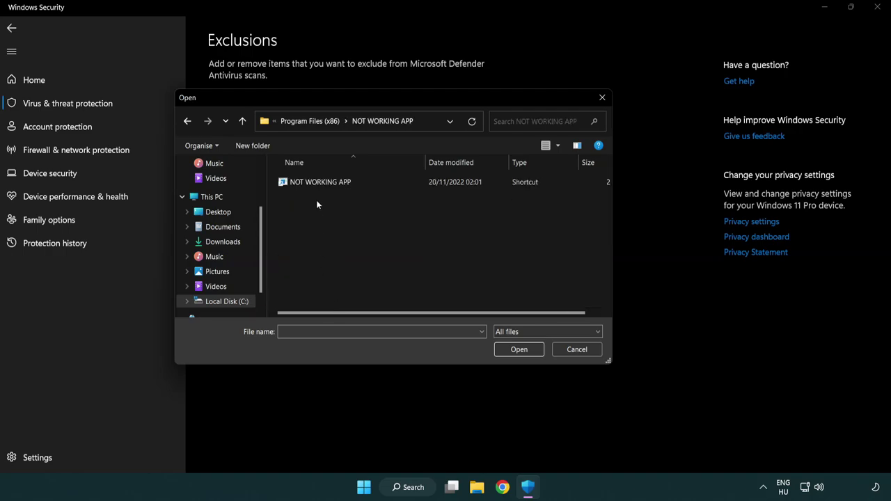
click(327, 183)
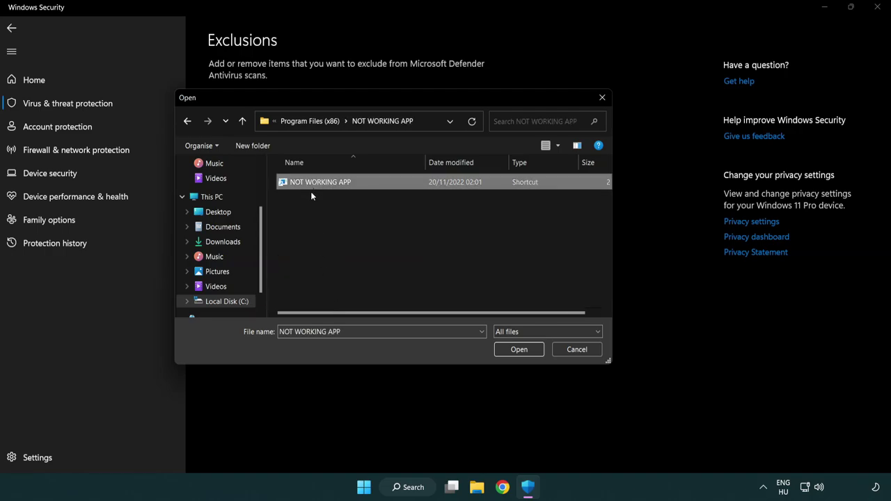
click(517, 351)
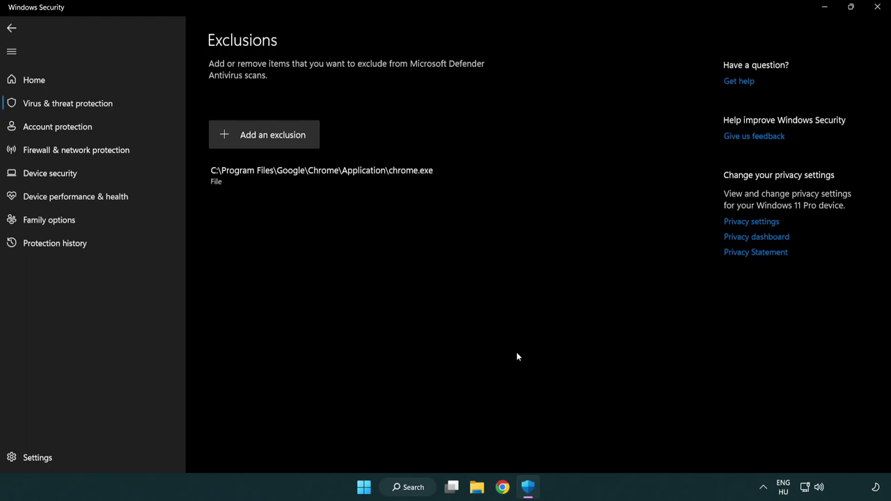
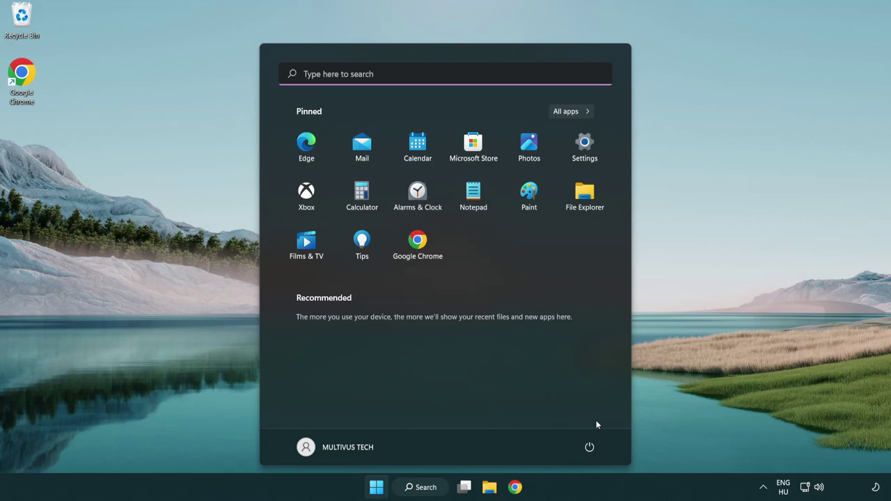
Open the Start menu's power button menu showing Sleep, Shut down and Restart
click(590, 447)
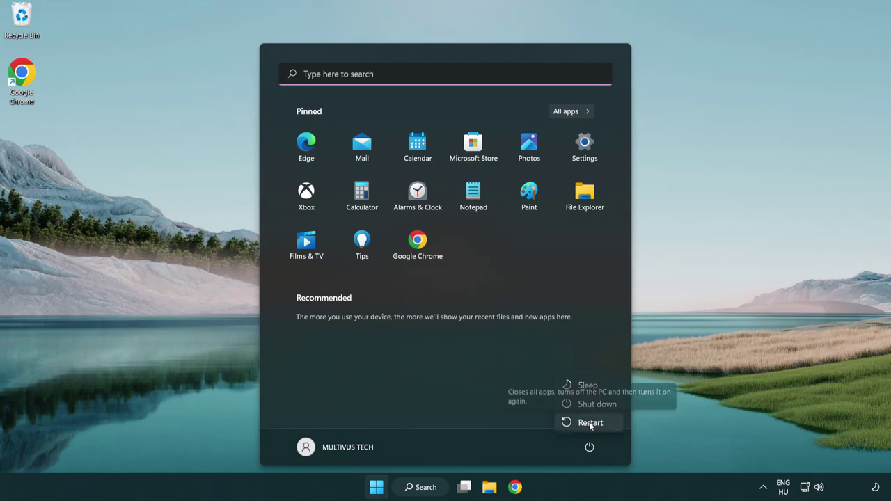